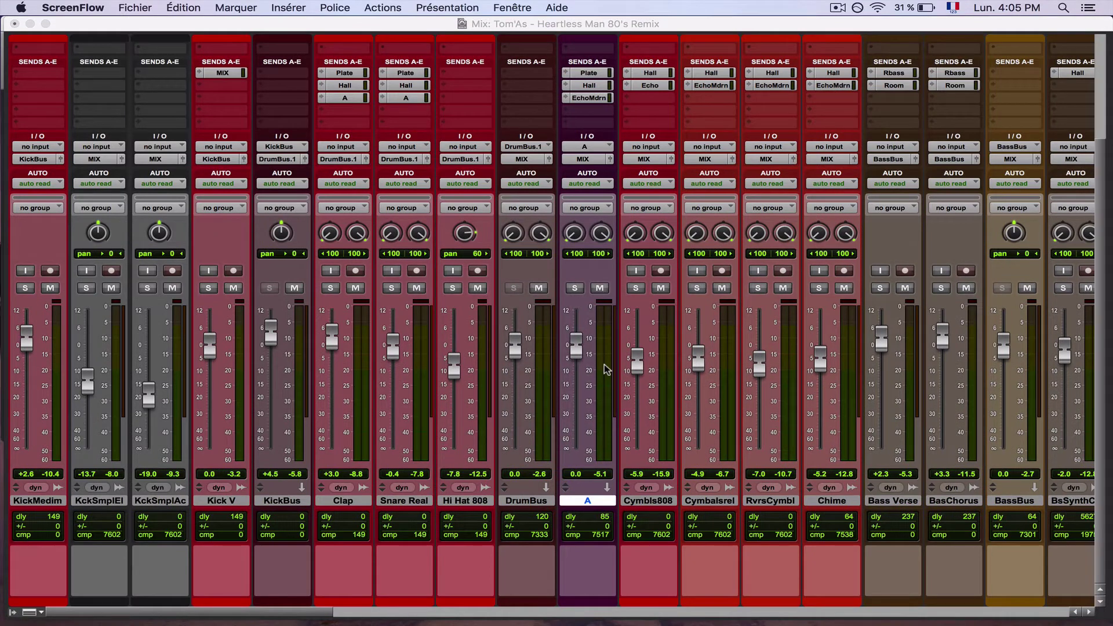
# Inspect the pre-fader sends to bus A on the Clap and Snare Real tracks, closing each send window
pyautogui.scroll(5, 604, 369)
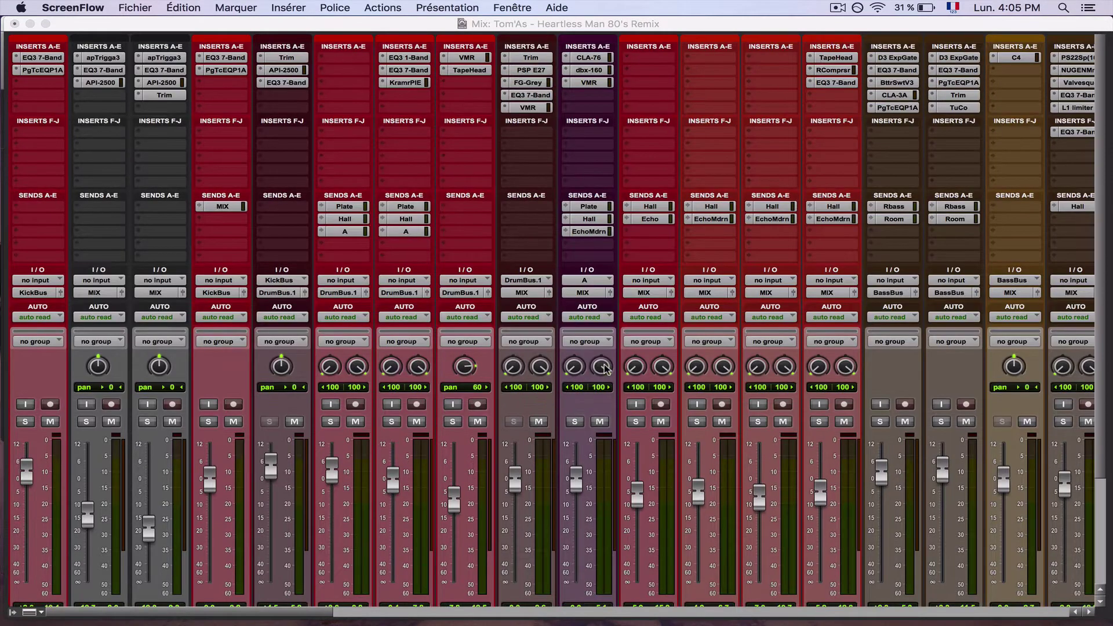
pyautogui.scroll(-5, 557, 462)
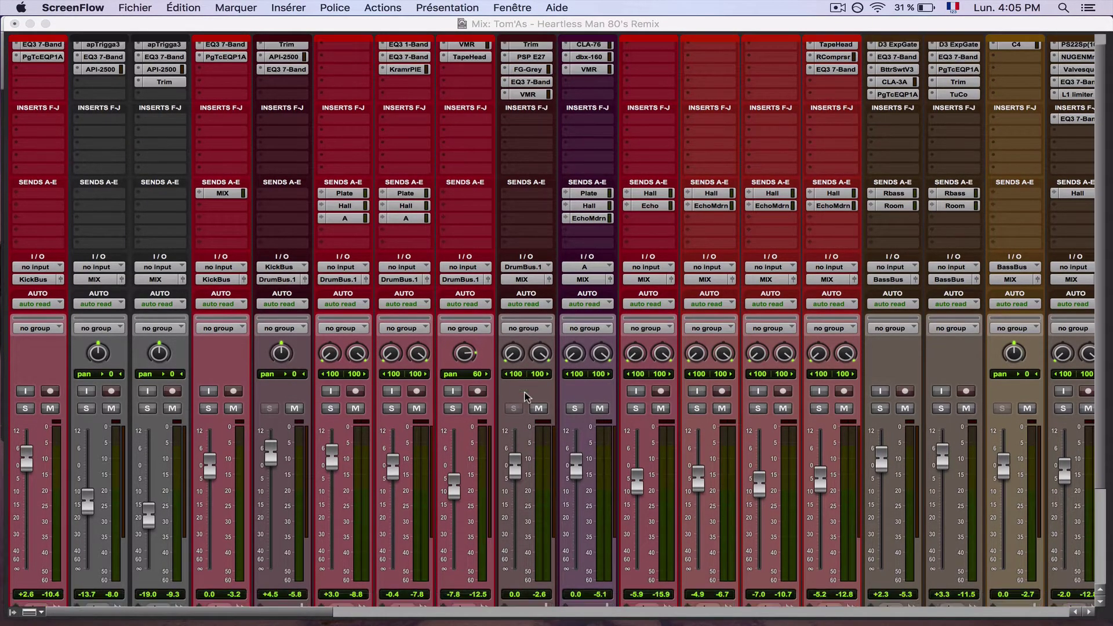
pyautogui.scroll(5, 613, 262)
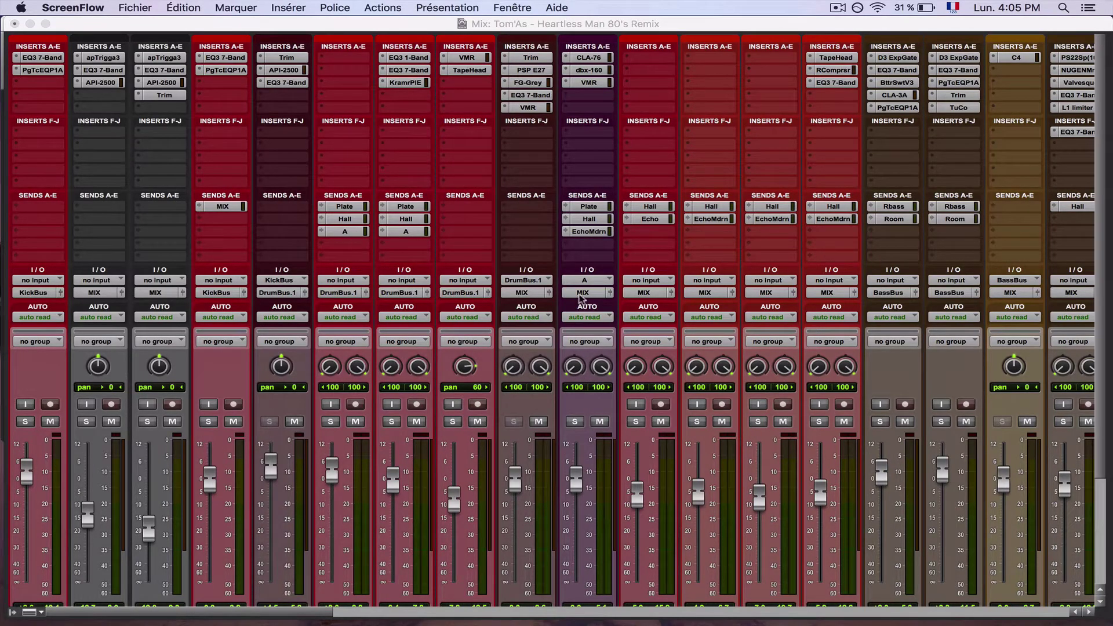
pyautogui.click(353, 231)
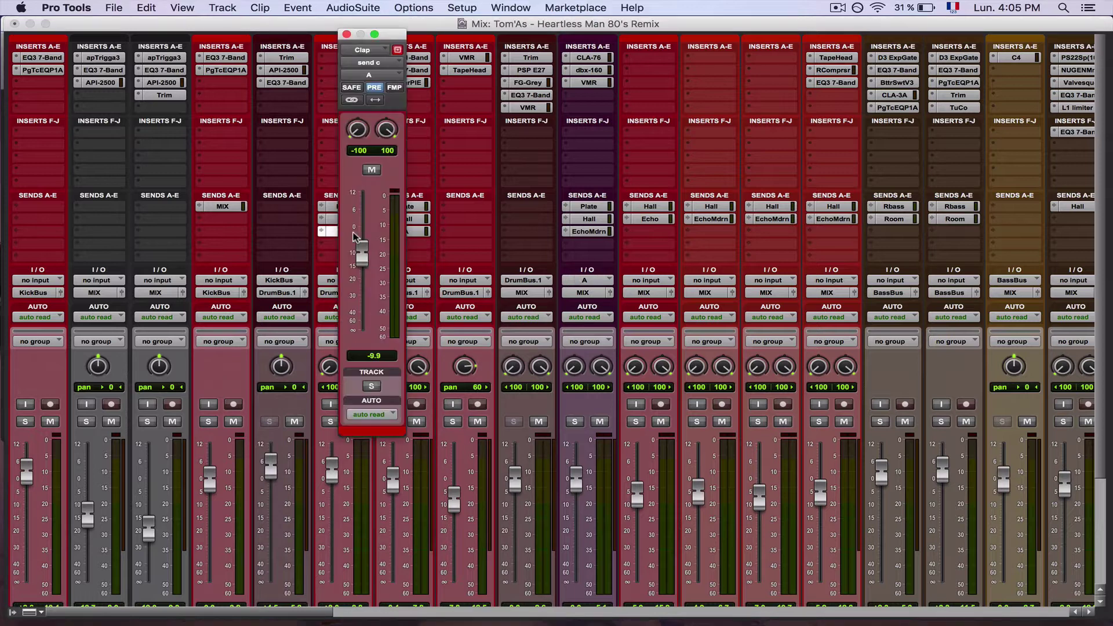
pyautogui.click(346, 34)
pyautogui.click(413, 232)
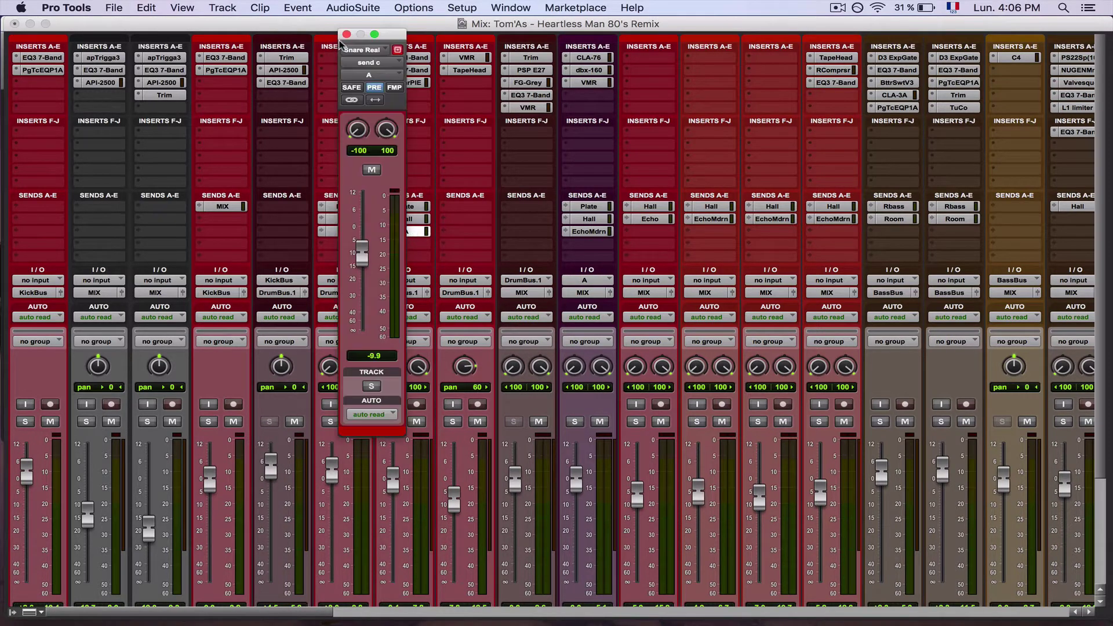
pyautogui.click(346, 35)
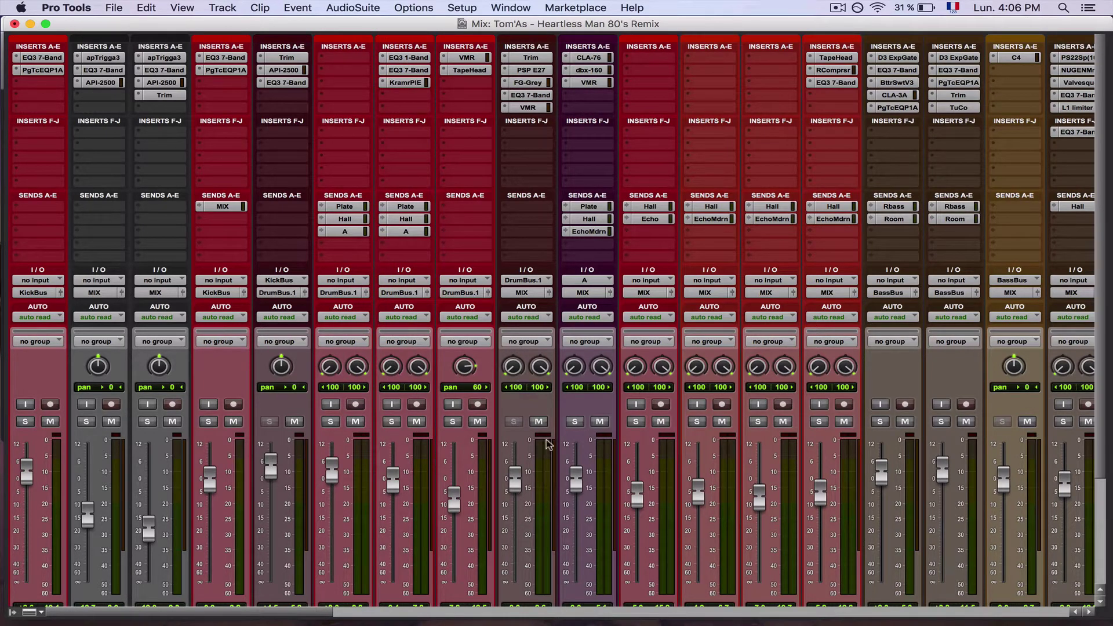
# Solo the A track with its three inserts and all its sends bypassed, and raise its fader almost to maximum
pyautogui.click(575, 422)
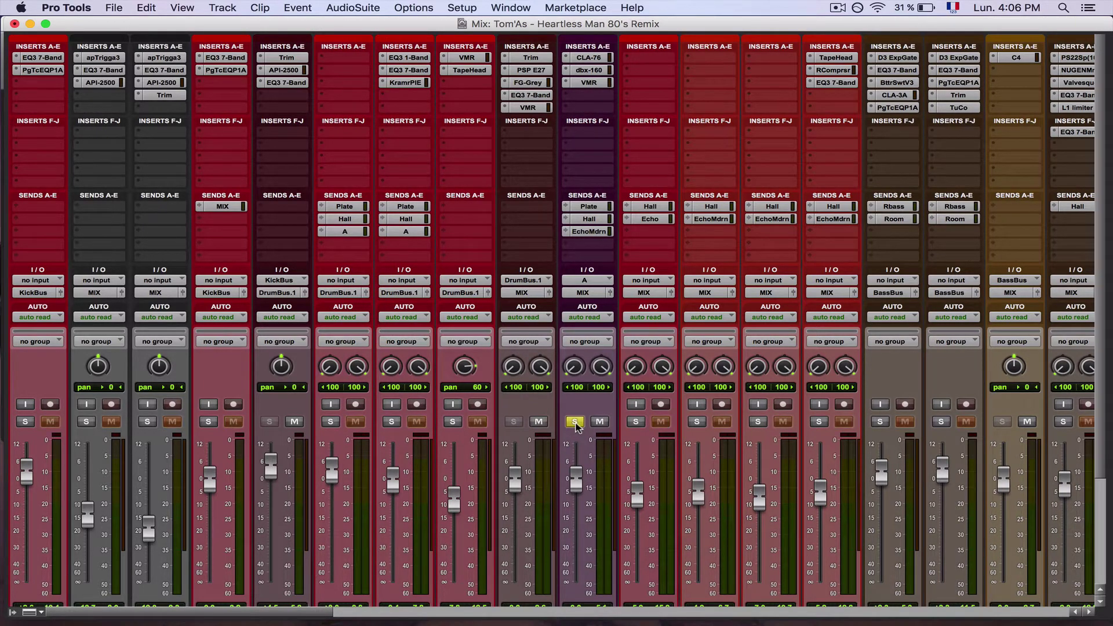
pyautogui.keyDown('super'); pyautogui.click(603, 58); pyautogui.keyUp('super')
pyautogui.keyDown('super'); pyautogui.click(598, 70); pyautogui.keyUp('super')
pyautogui.keyDown('super'); pyautogui.click(595, 83); pyautogui.keyUp('super')
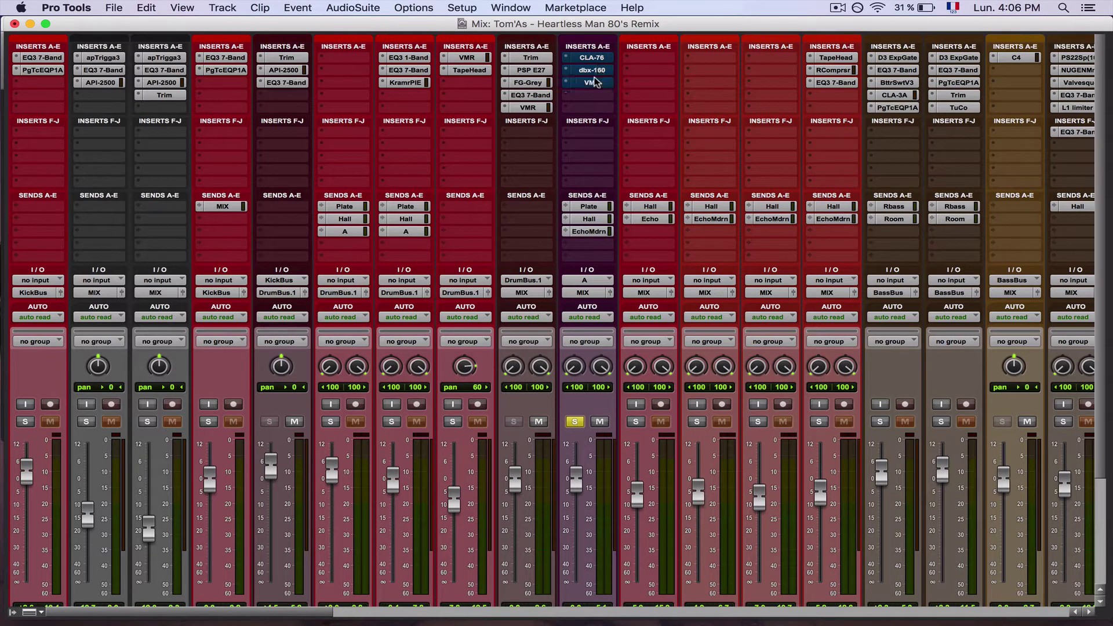
pyautogui.keyDown('super'); pyautogui.click(591, 228); pyautogui.keyUp('super')
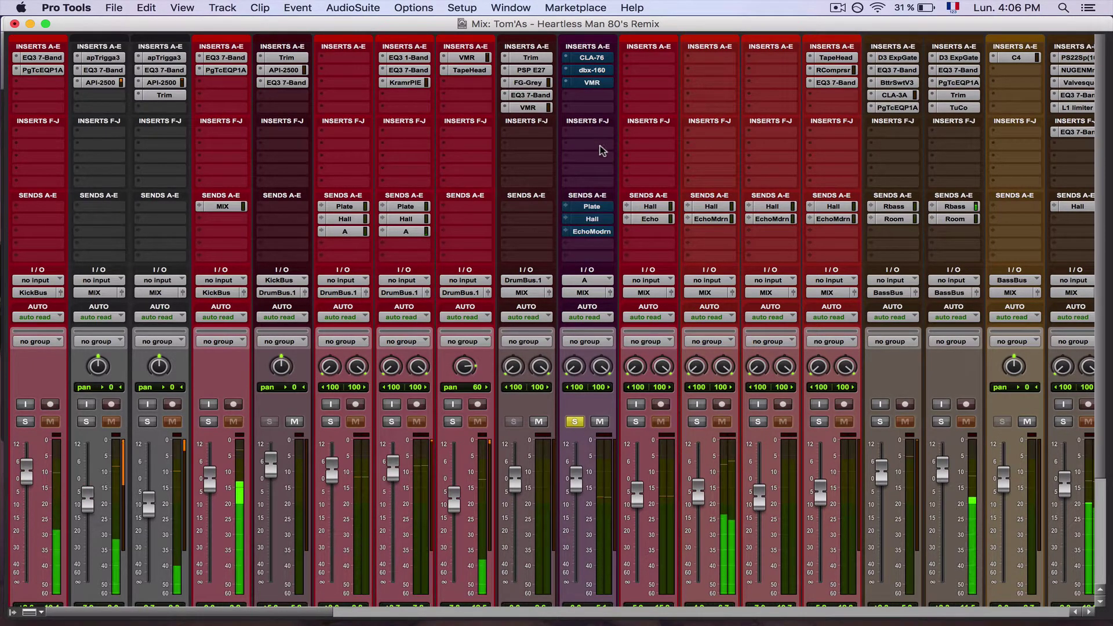
pyautogui.moveTo(575, 472); pyautogui.dragTo(575, 447)
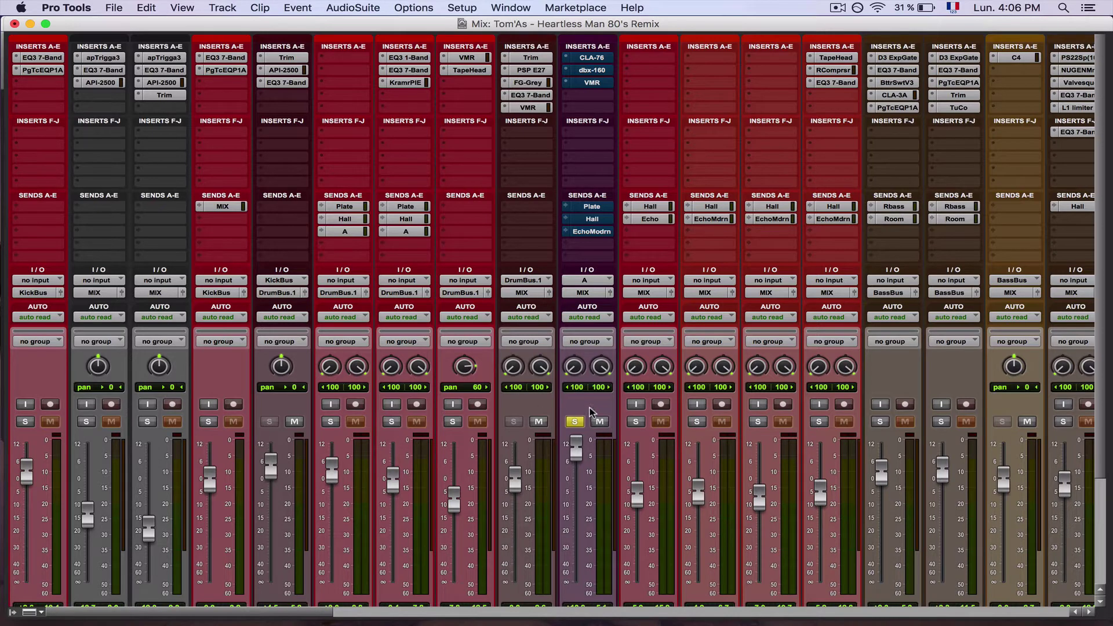
# Open the A track's CLA-76 compressor, place its window clear of the channel strips and play the mix with it bypassed
pyautogui.click(593, 59)
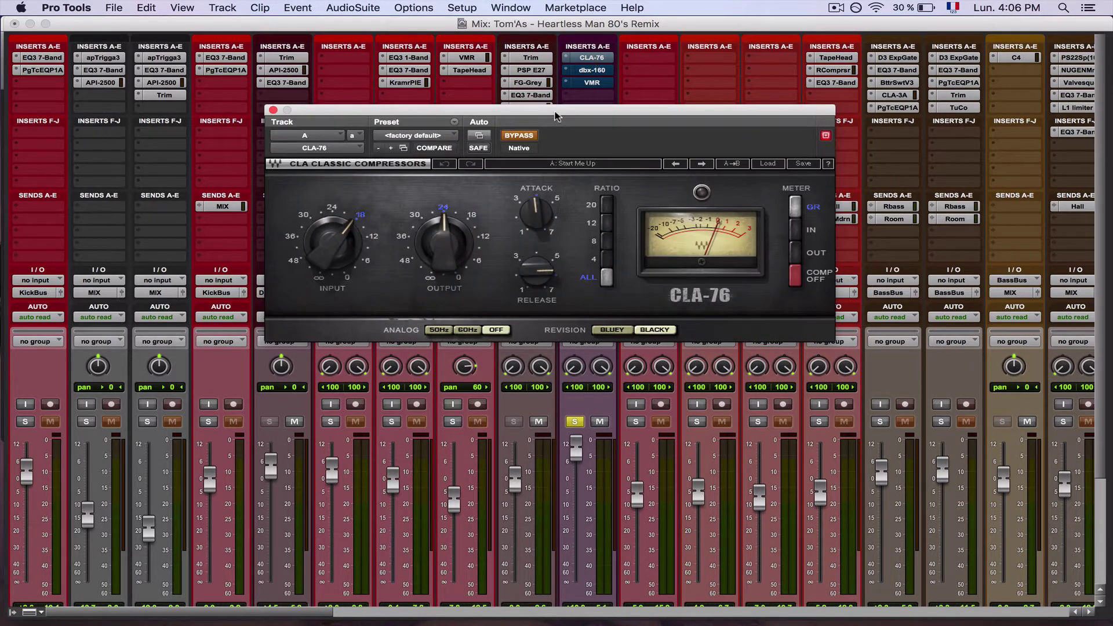
pyautogui.moveTo(554, 116); pyautogui.dragTo(291, 79)
pyautogui.click(712, 79)
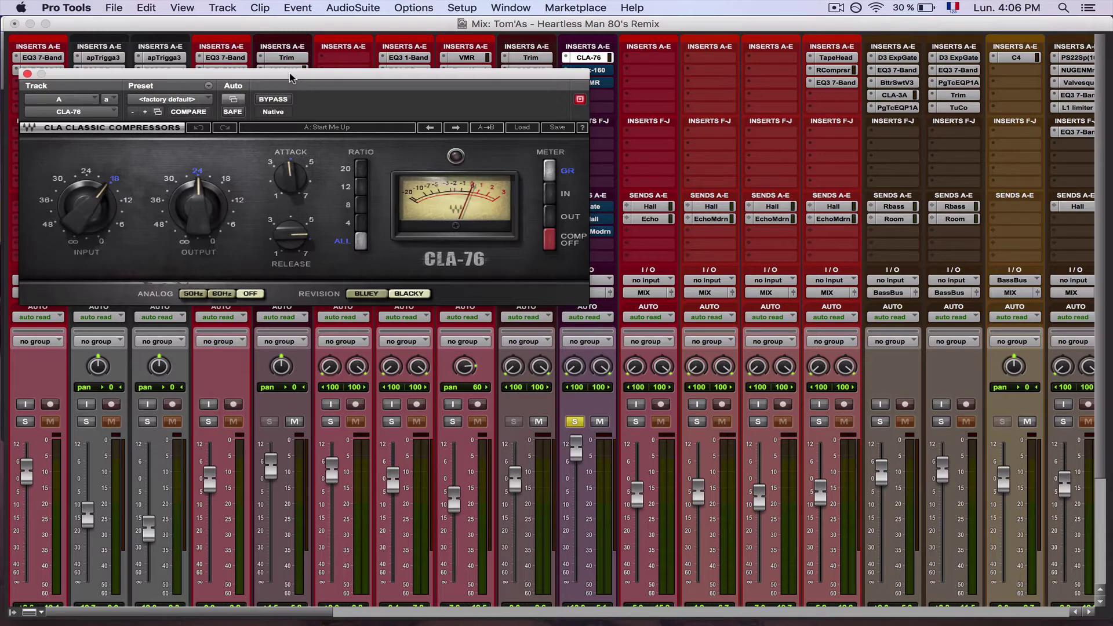
pyautogui.moveTo(541, 89); pyautogui.dragTo(1111, 87)
pyautogui.click(867, 108)
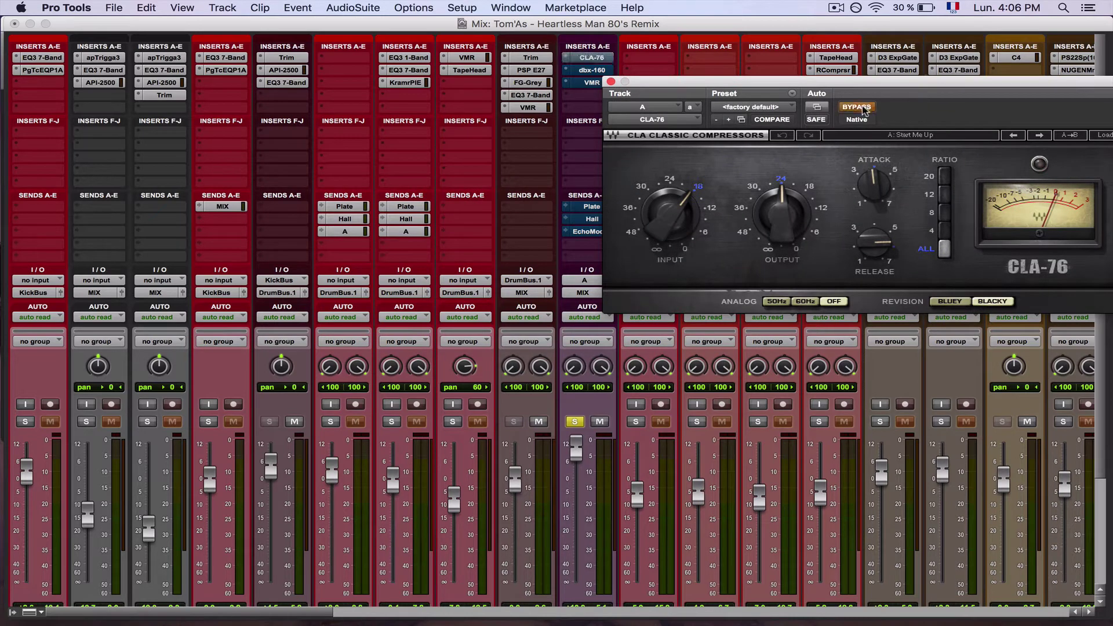
pyautogui.press('super+equal')
pyautogui.press('space')
pyautogui.press('super+equal')
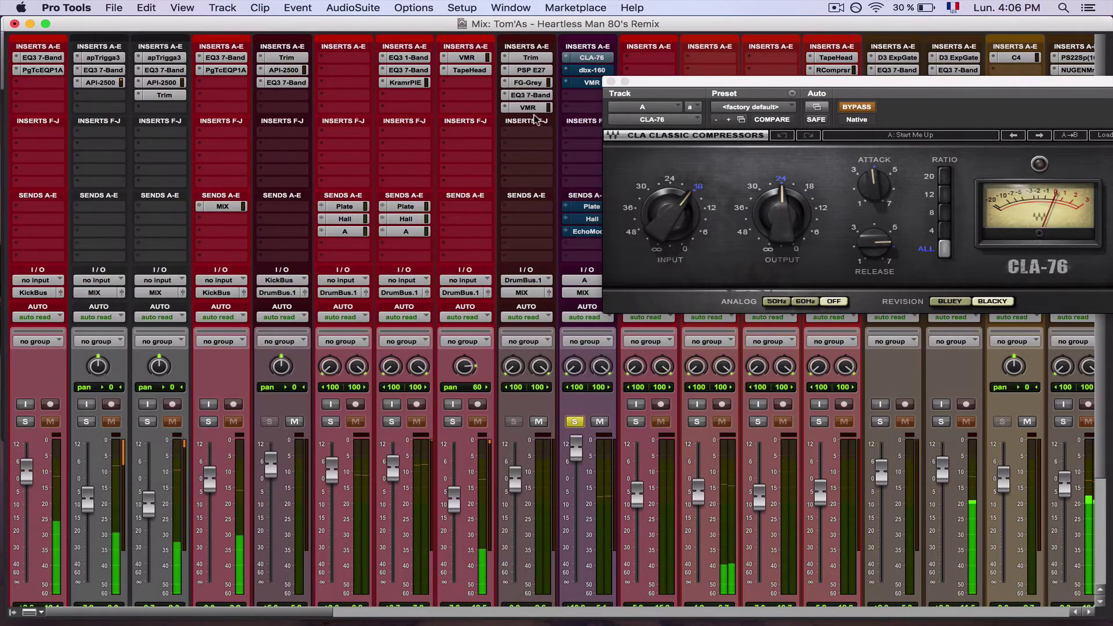
# Compare the A track with the CLA-76 bypassed and active, leave the compressor active and close its window
pyautogui.click(866, 108)
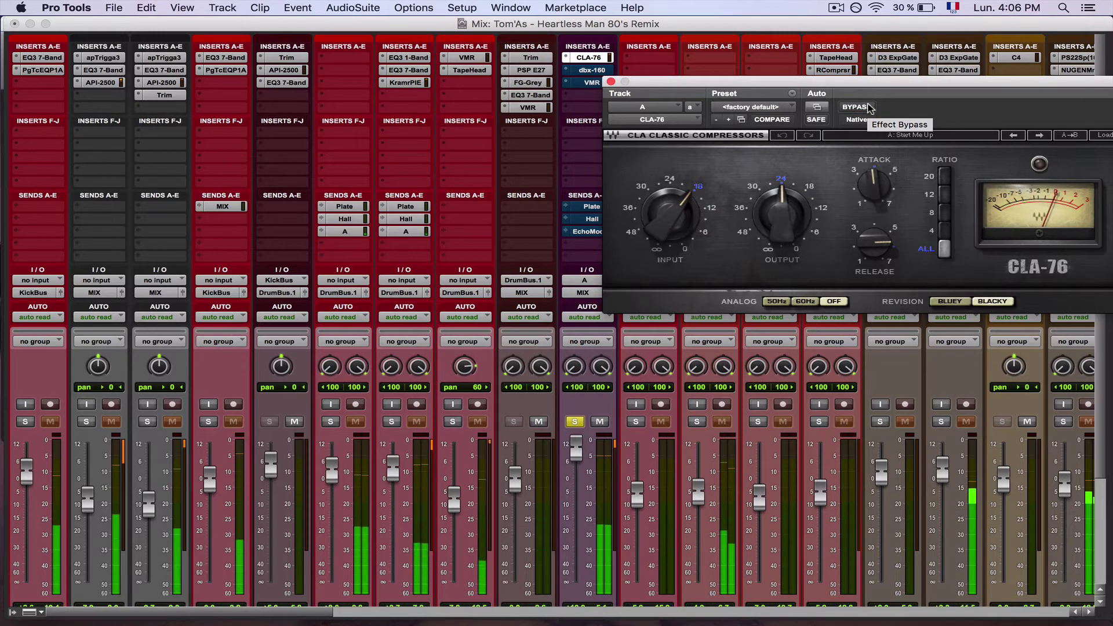
pyautogui.moveTo(868, 107); pyautogui.dragTo(821, 108)
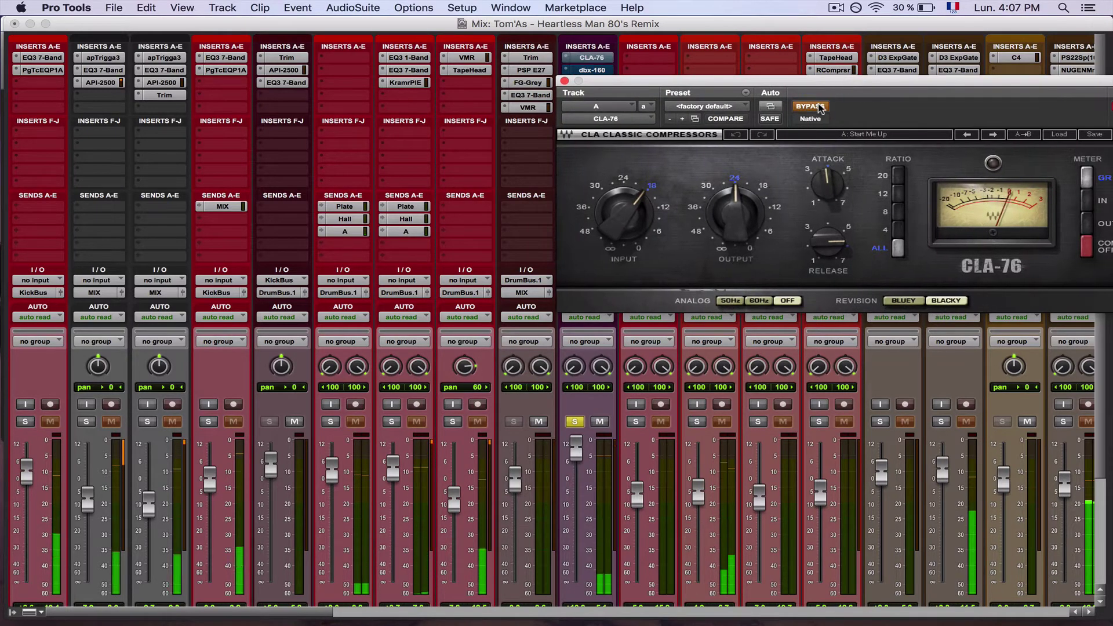
pyautogui.click(820, 107)
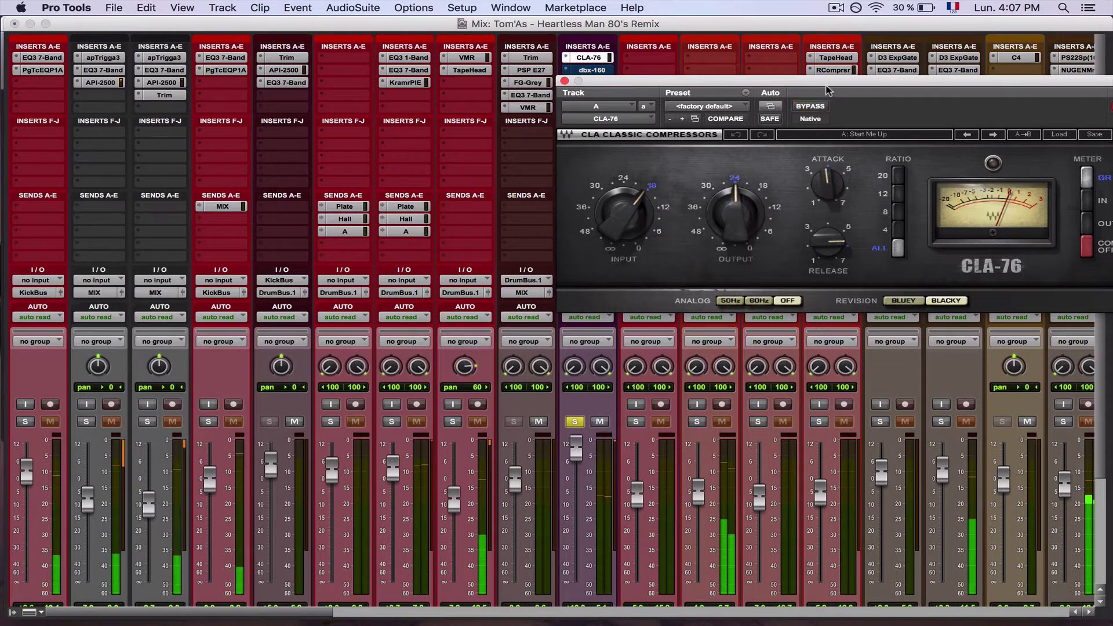
pyautogui.moveTo(827, 91); pyautogui.dragTo(366, 68)
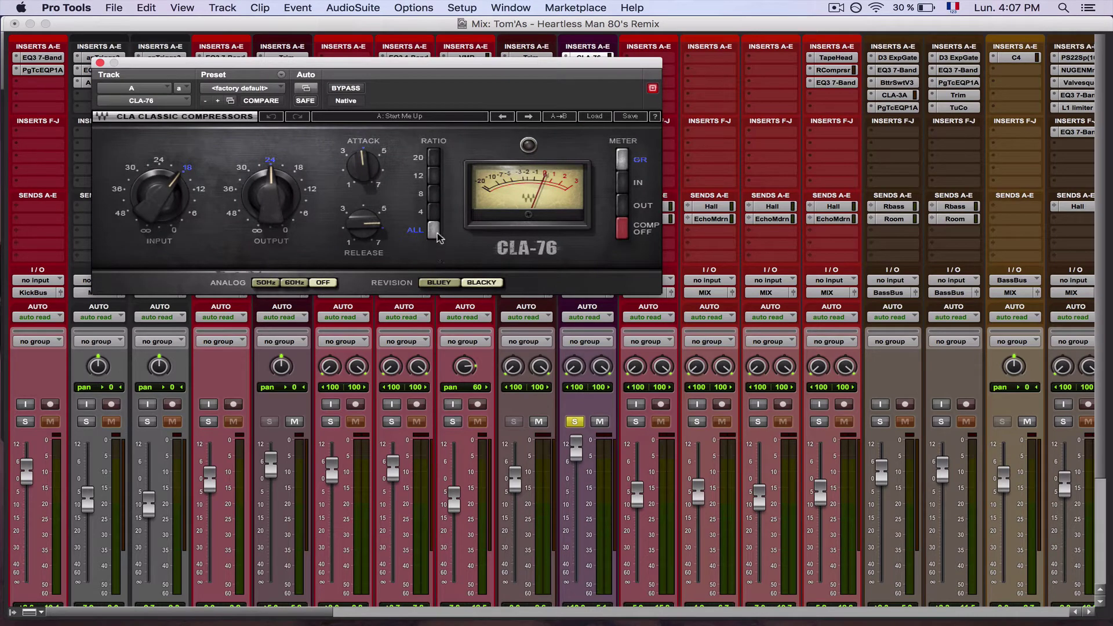
pyautogui.click(99, 62)
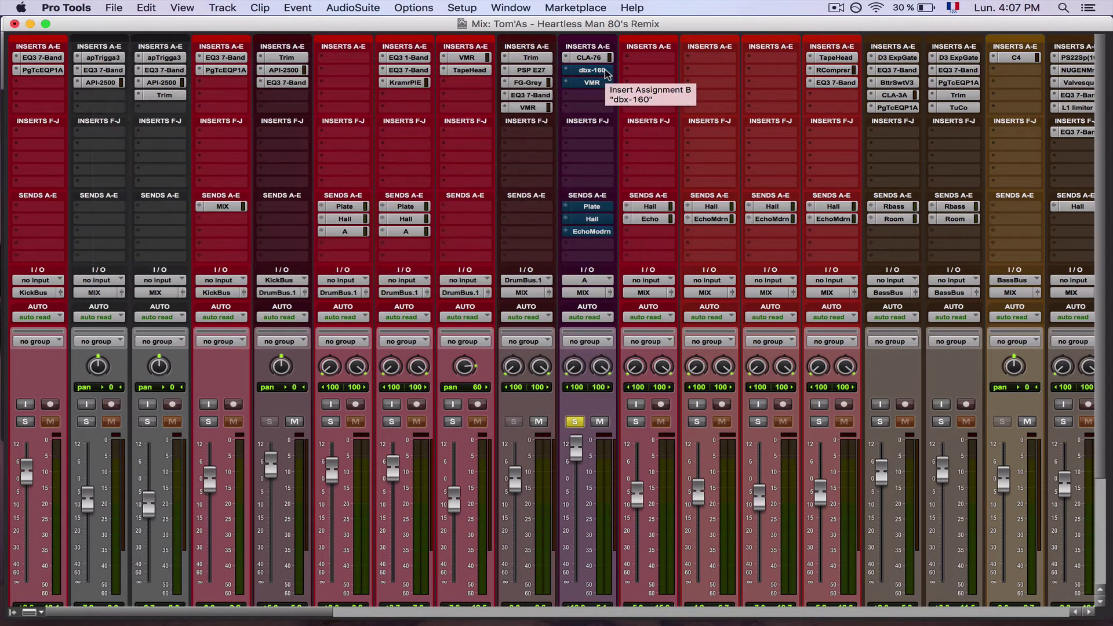
# Open the dbx-160 compressor on the A track, move its window aside and take it out of bypass
pyautogui.click(604, 71)
pyautogui.moveTo(409, 65); pyautogui.dragTo(944, 44)
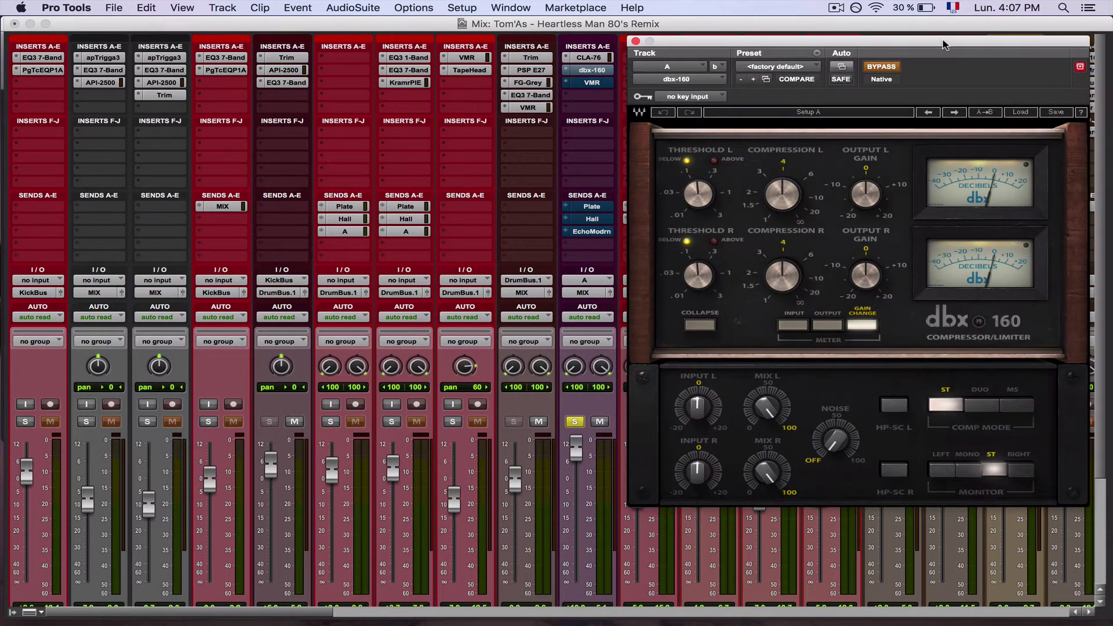
pyautogui.moveTo(866, 198)
pyautogui.moveTo(891, 54); pyautogui.dragTo(922, 40)
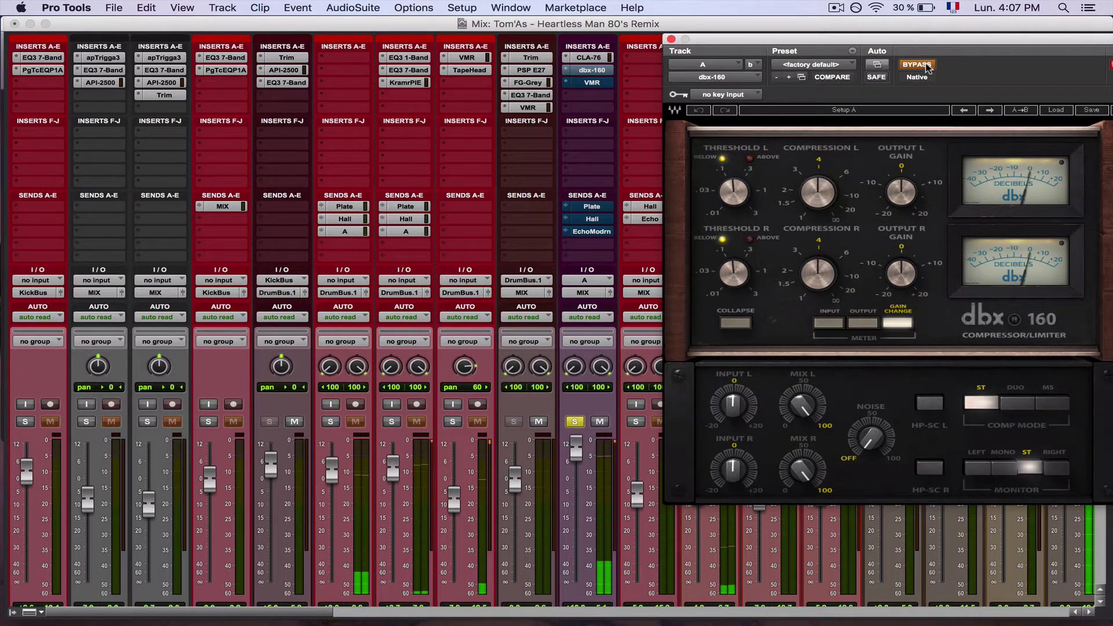
pyautogui.click(923, 65)
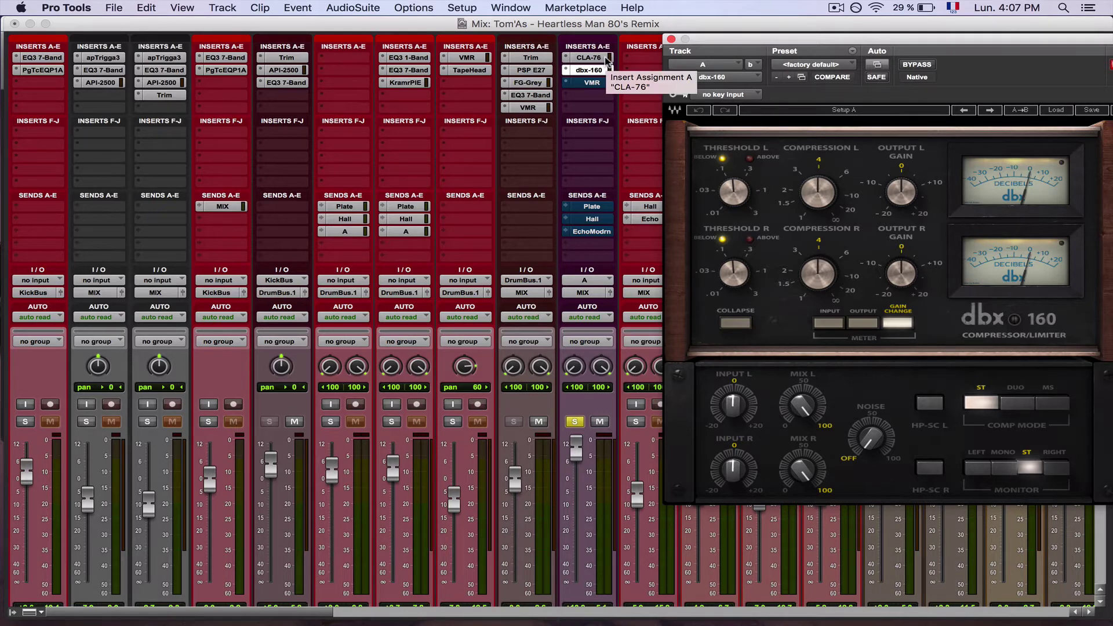
# Compare the A track during playback with the CLA-76 and dbx-160 together bypassed and active
pyautogui.keyDown('shift'); pyautogui.keyDown('super'); pyautogui.click(605, 61); pyautogui.keyUp('super'); pyautogui.keyUp('shift')
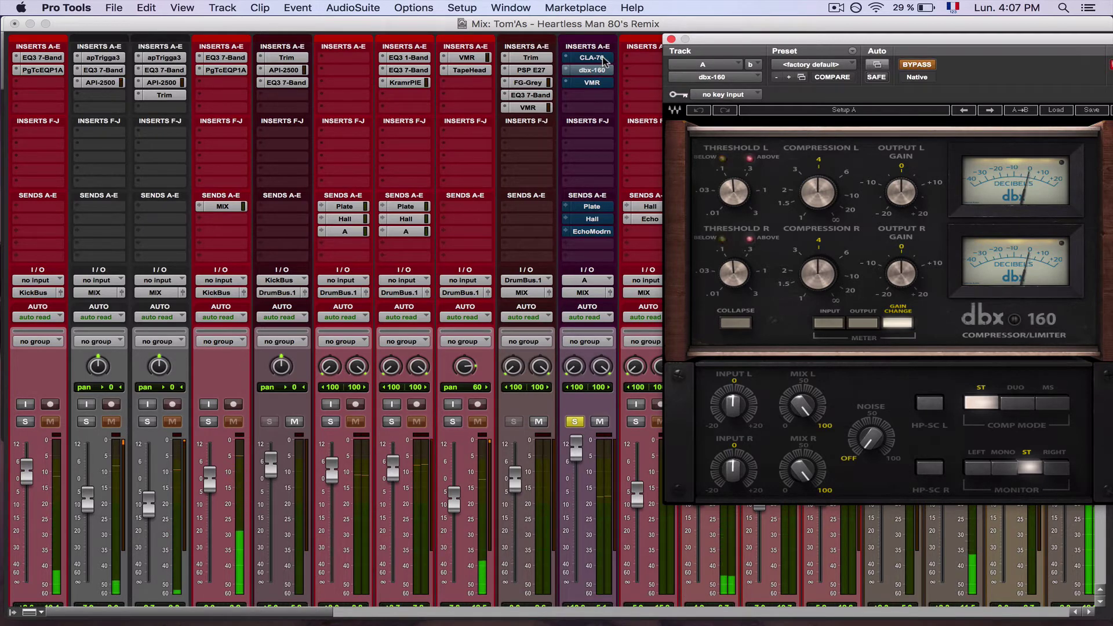
pyautogui.keyDown('shift'); pyautogui.keyDown('super'); pyautogui.click(604, 60); pyautogui.keyUp('super'); pyautogui.keyUp('shift')
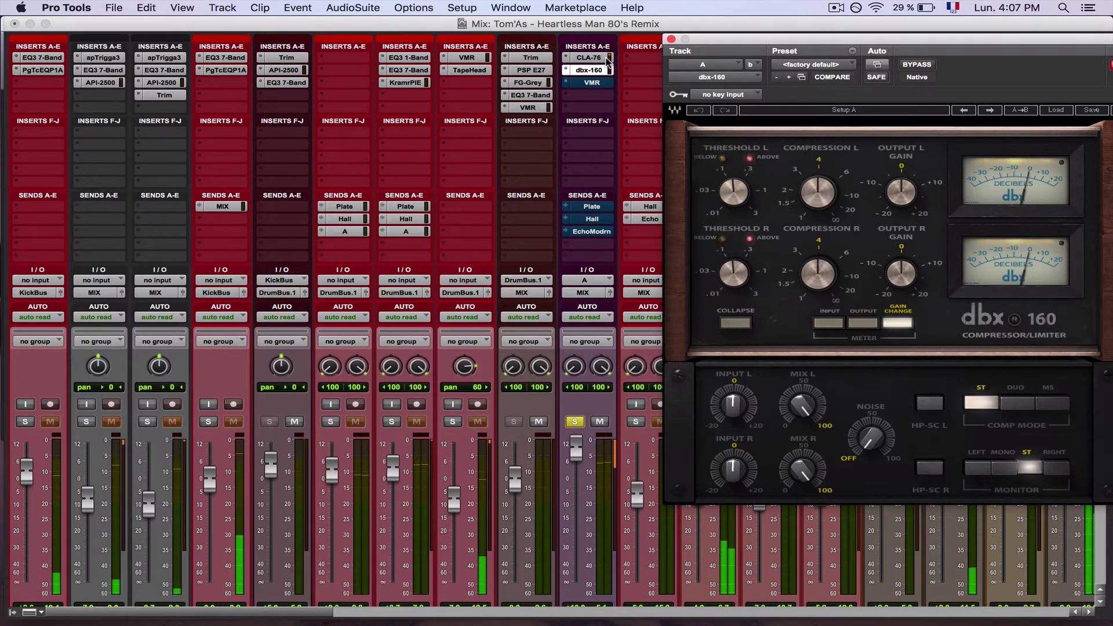
pyautogui.keyDown('shift'); pyautogui.keyDown('super'); pyautogui.click(604, 63); pyautogui.keyUp('super'); pyautogui.keyUp('shift')
pyautogui.keyDown('super'); pyautogui.click(604, 60); pyautogui.keyUp('super')
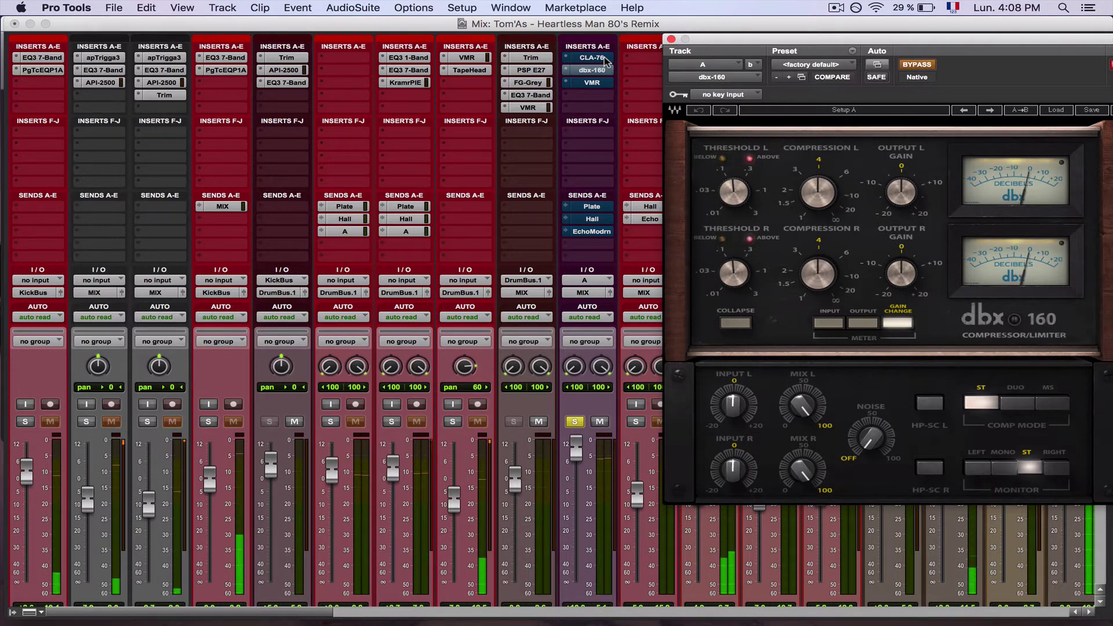
pyautogui.keyDown('super'); pyautogui.click(604, 70); pyautogui.keyUp('super')
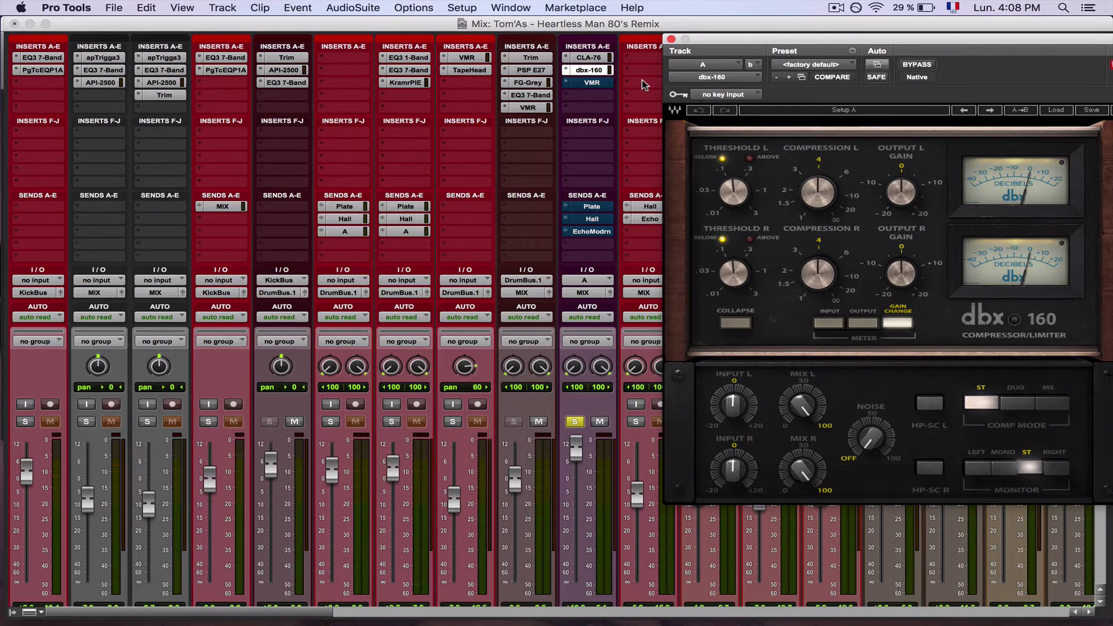
# Open the VMR rack on the A track, compare it bypassed and active, leave it active and close it
pyautogui.click(591, 83)
pyautogui.moveTo(796, 39); pyautogui.dragTo(179, 11)
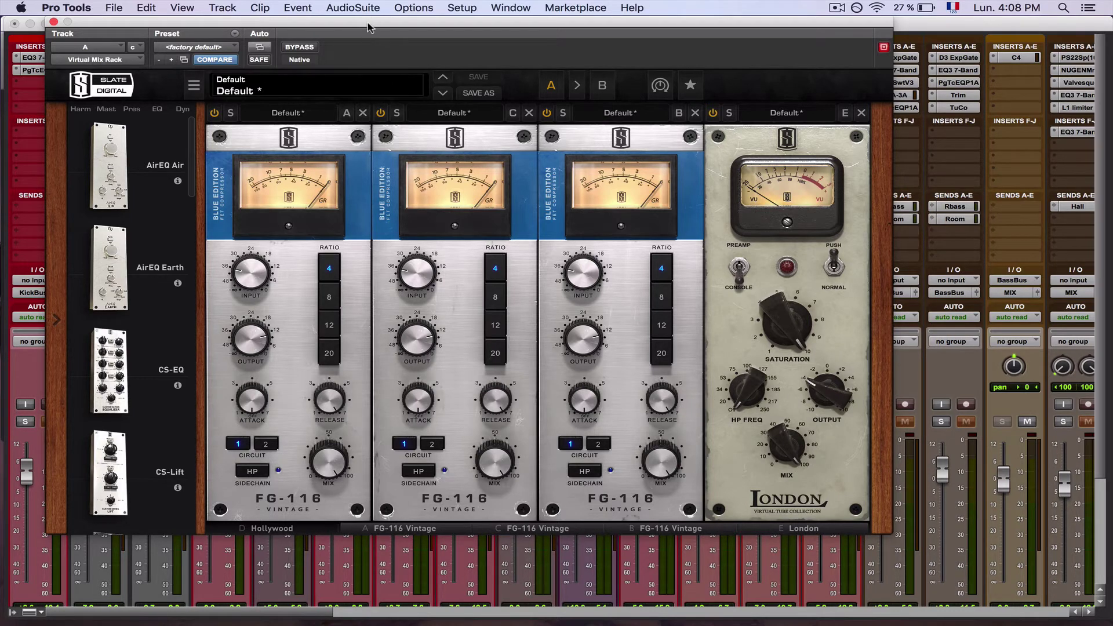
pyautogui.moveTo(368, 28); pyautogui.dragTo(976, 63)
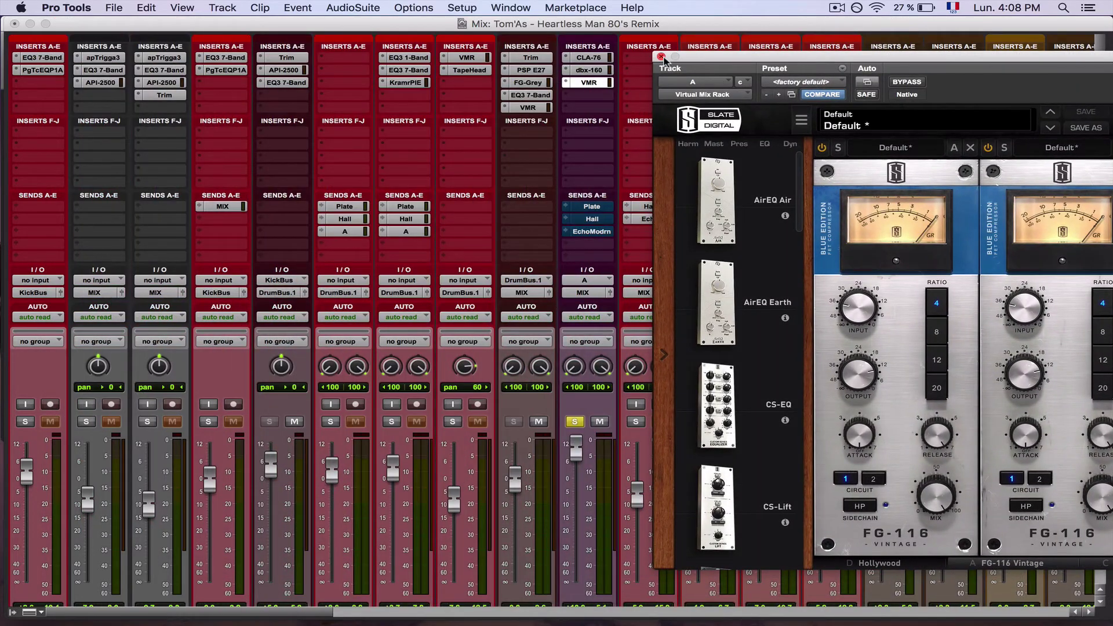
pyautogui.moveTo(662, 61); pyautogui.dragTo(274, 61)
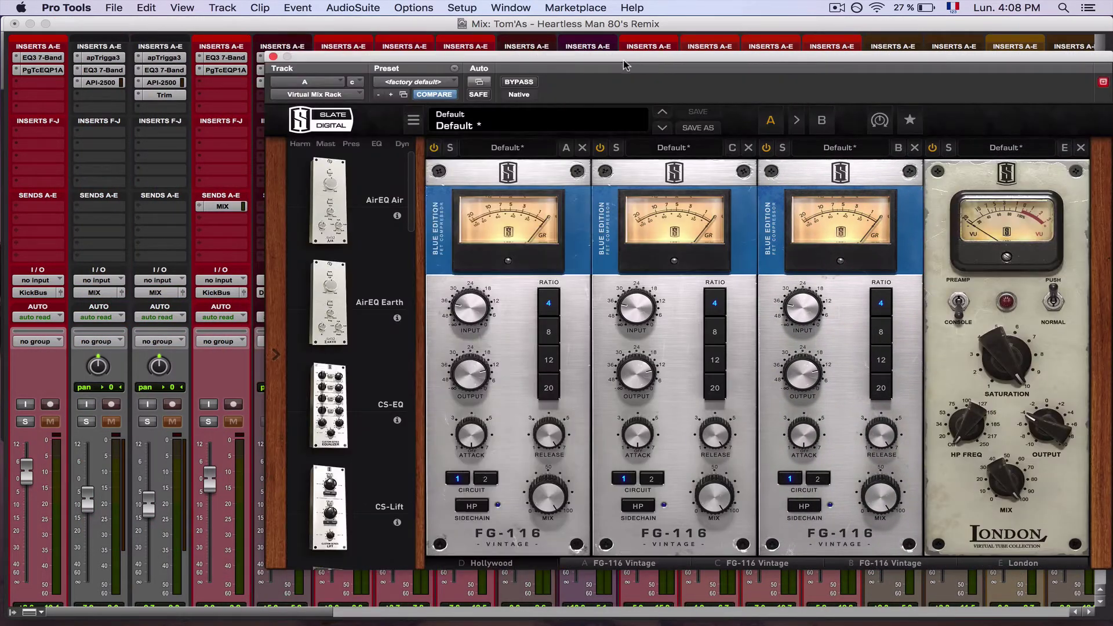
pyautogui.click(525, 83)
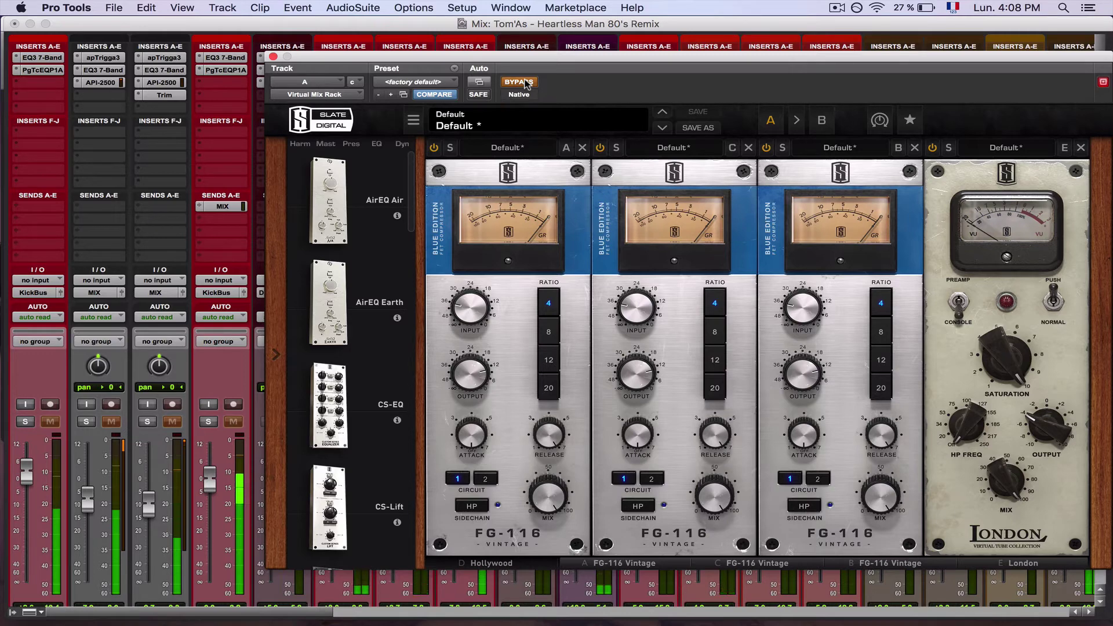
pyautogui.click(524, 83)
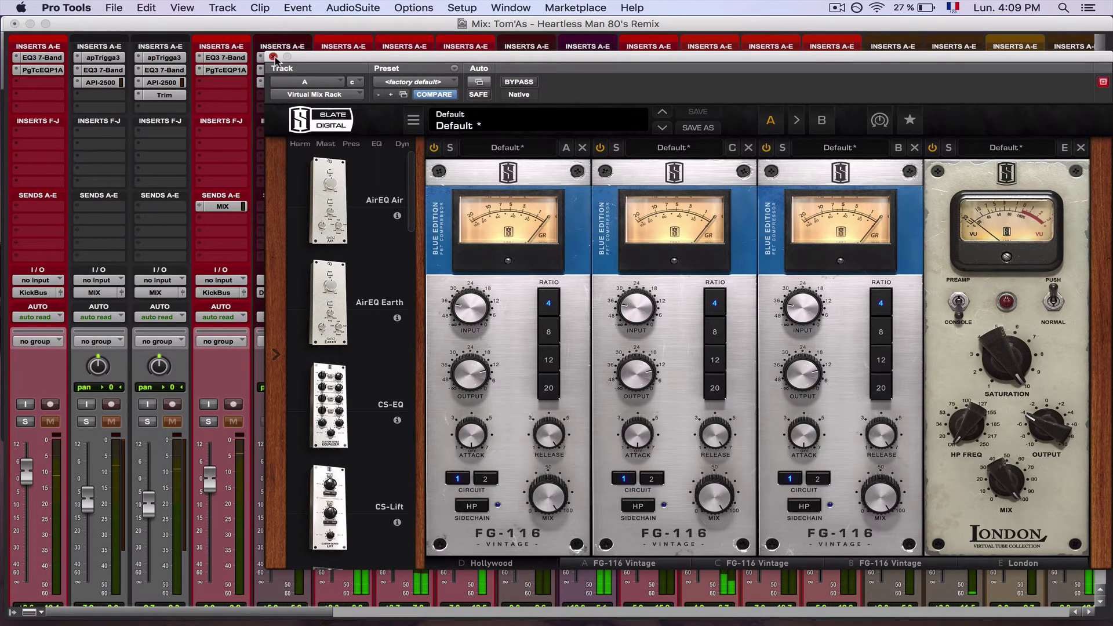
pyautogui.press('super+w')
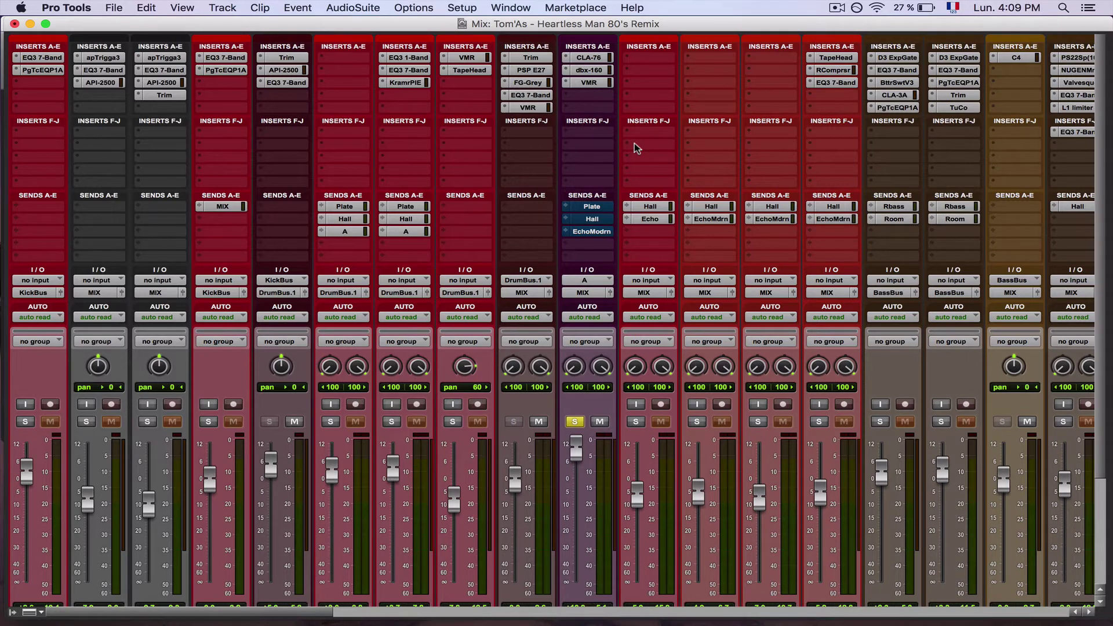
# Compare the A track during playback with its CLA-76, dbx-160 and VMR inserts all bypassed and all active
pyautogui.keyDown('super'); pyautogui.click(597, 75); pyautogui.keyUp('super')
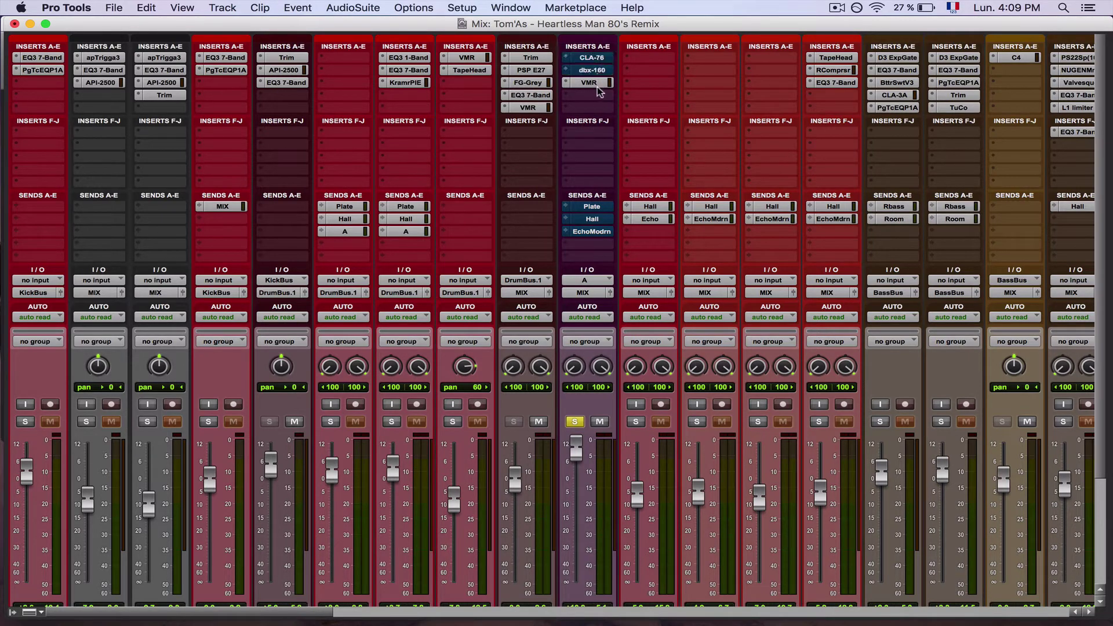
pyautogui.click(633, 97)
pyautogui.click(631, 77)
pyautogui.press('space')
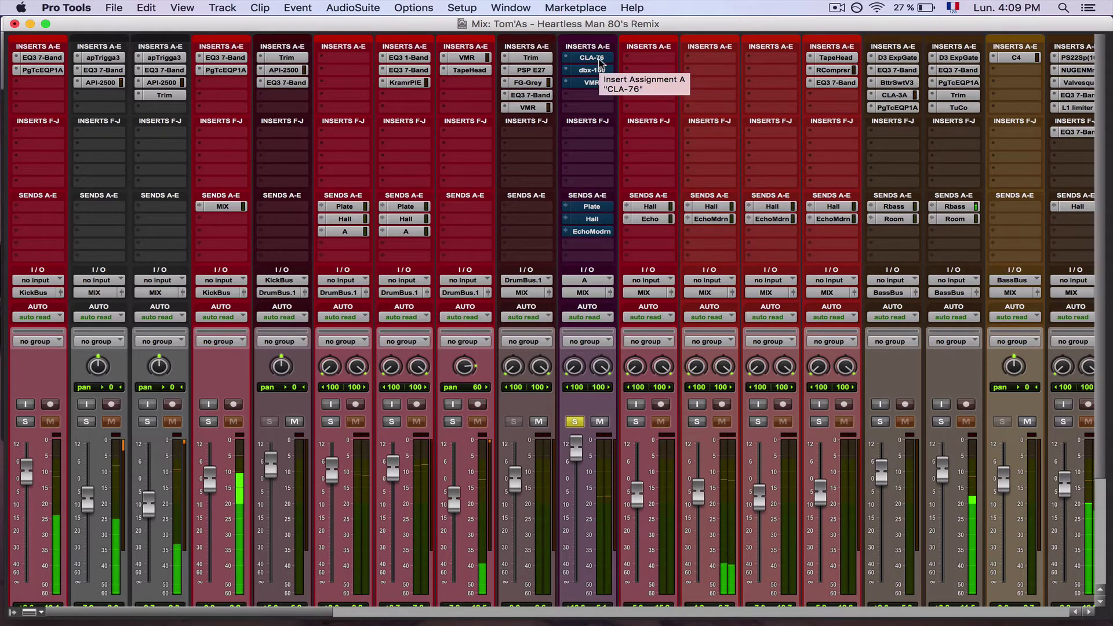
pyautogui.keyDown('super'); pyautogui.click(596, 58); pyautogui.keyUp('super')
pyautogui.keyDown('super'); pyautogui.click(593, 84); pyautogui.keyUp('super')
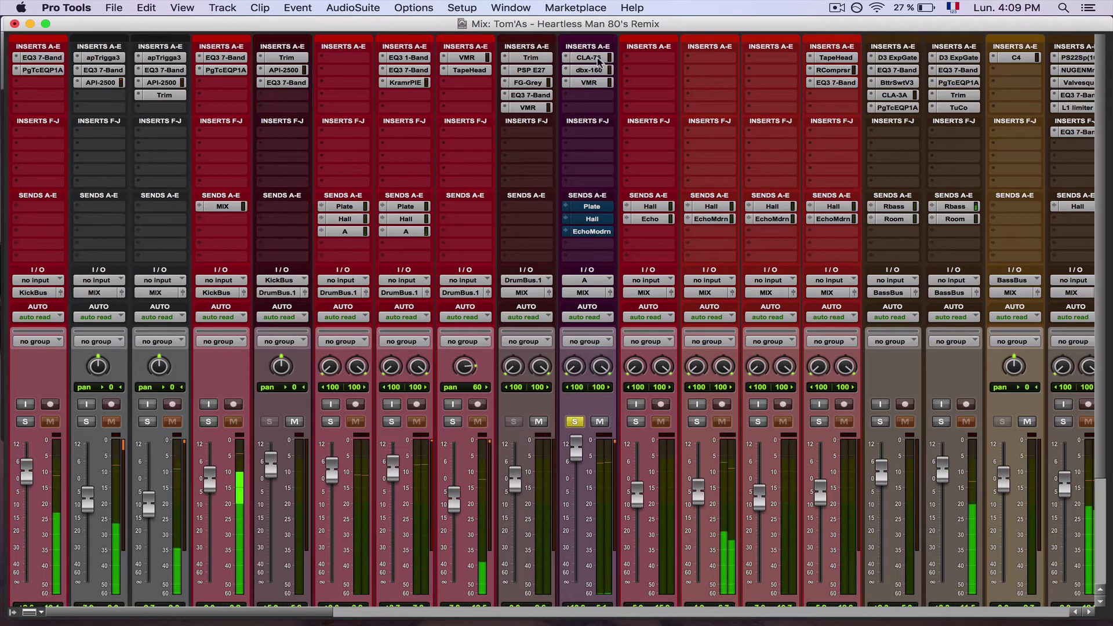
# Check the A track once more with all inserts bypassed, restore them, and reactivate its Plate, Hall and EchoModrn sends
pyautogui.keyDown('super'); pyautogui.click(599, 60); pyautogui.keyUp('super')
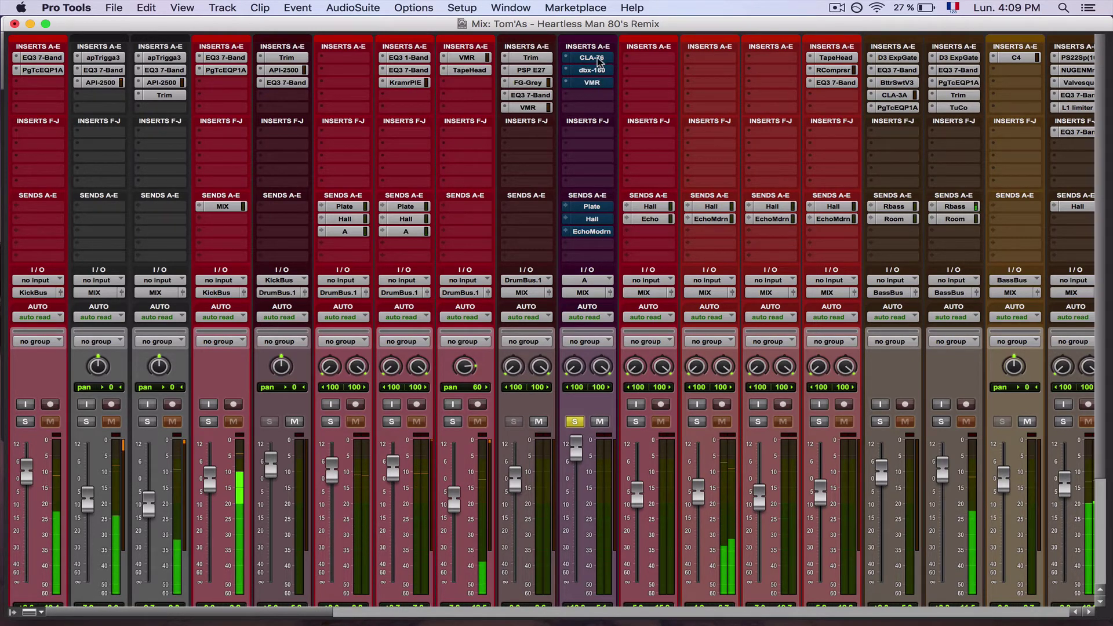
pyautogui.keyDown('super'); pyautogui.click(599, 59); pyautogui.keyUp('super')
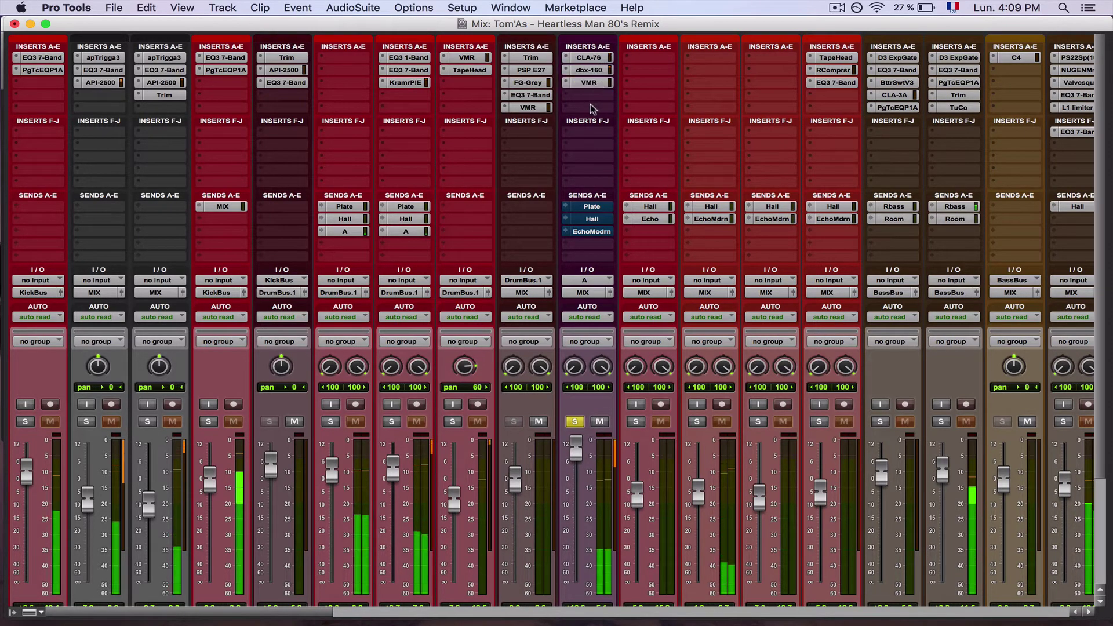
pyautogui.keyDown('super'); pyautogui.click(597, 208); pyautogui.keyUp('super')
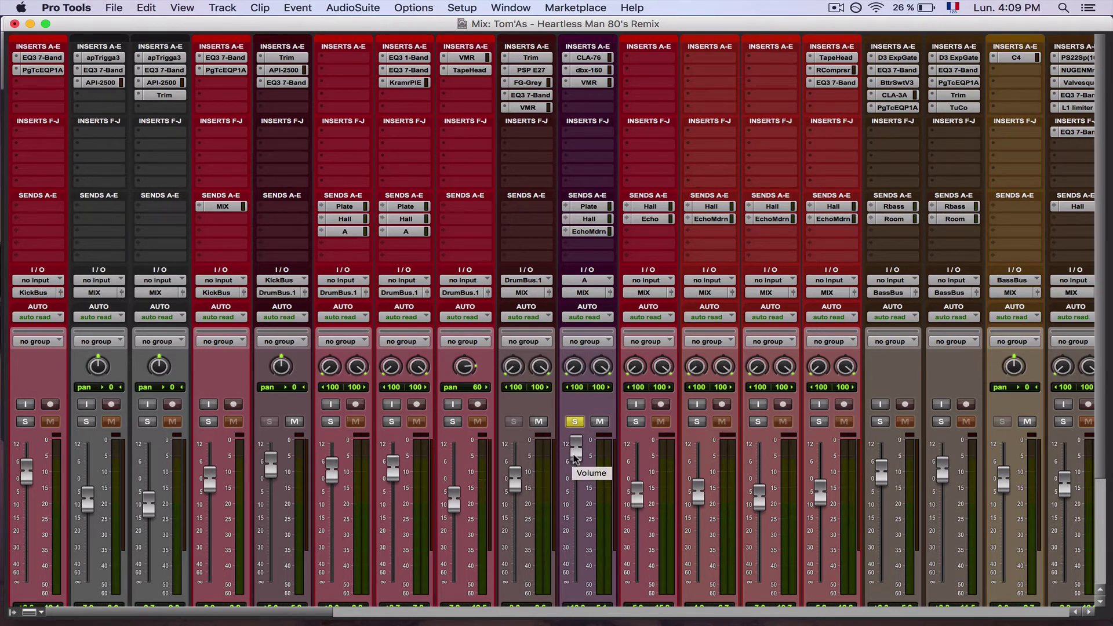
# Solo the Clap and Snare Real tracks and take the A track out of solo
pyautogui.moveTo(574, 455); pyautogui.dragTo(579, 497)
pyautogui.click(330, 421)
pyautogui.click(392, 421)
pyautogui.scroll(-1, 475, 412)
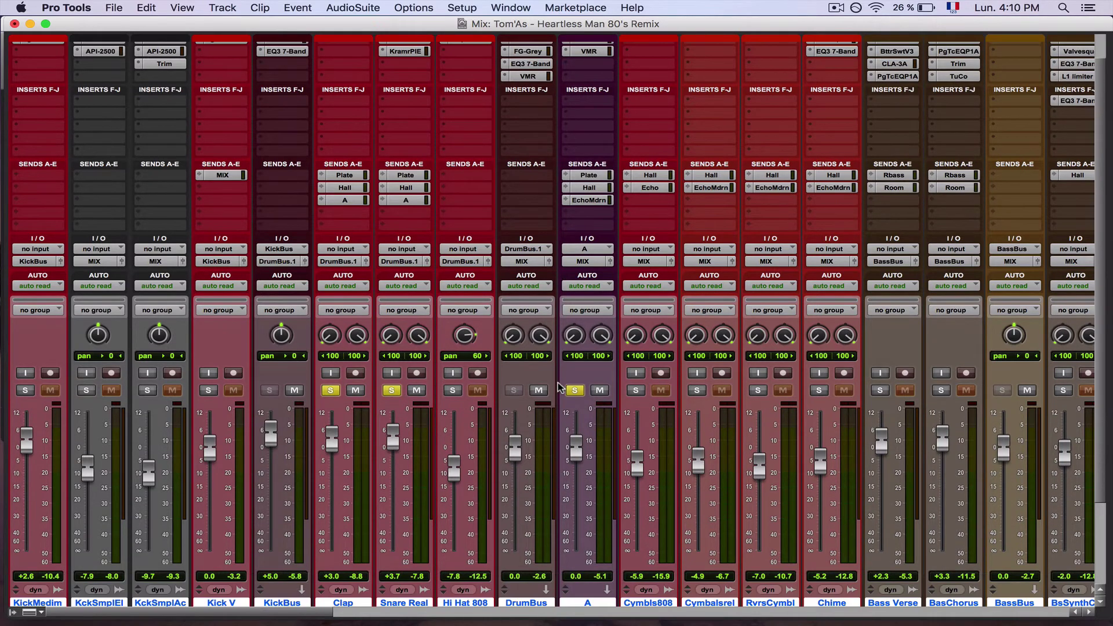
pyautogui.click(575, 390)
# Pull the A track's volume down to about -55.8 dB, solo it and blend it back in up to about +0.2 dB
pyautogui.moveTo(575, 447); pyautogui.dragTo(576, 490)
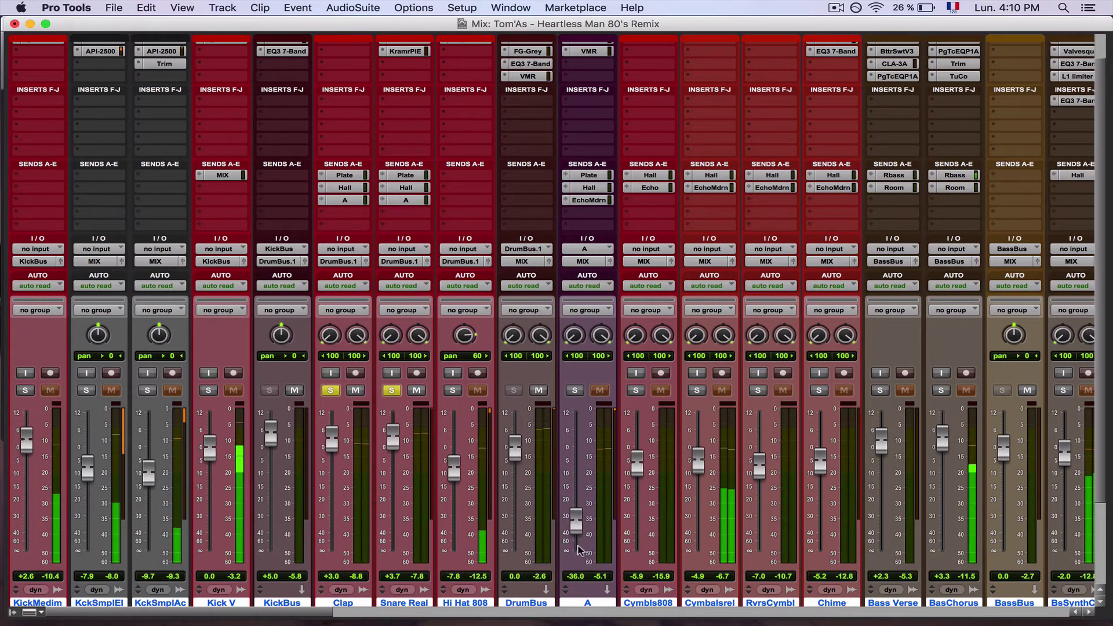
pyautogui.click(574, 390)
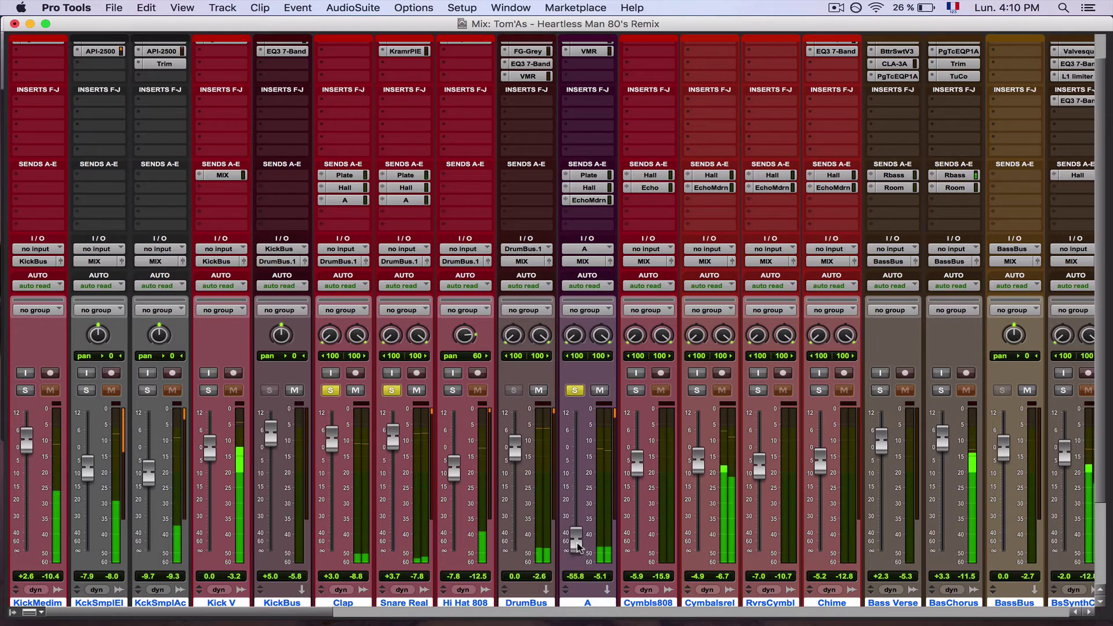
pyautogui.moveTo(576, 551); pyautogui.dragTo(576, 447)
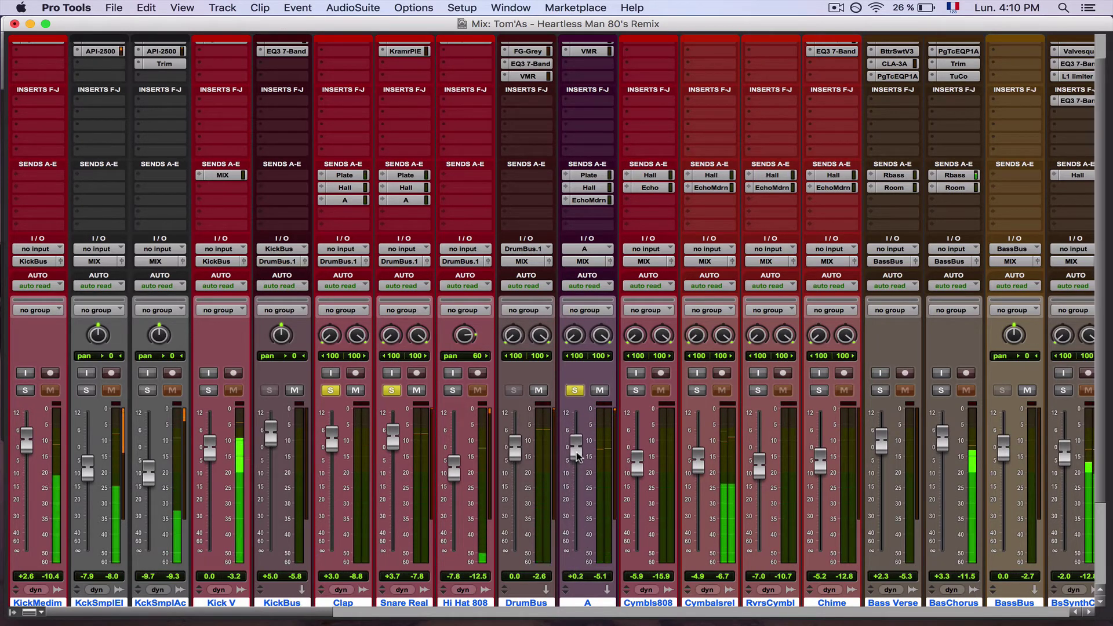
# Compare the soloed clap and snare without and with the A track, and stop playback
pyautogui.click(575, 390)
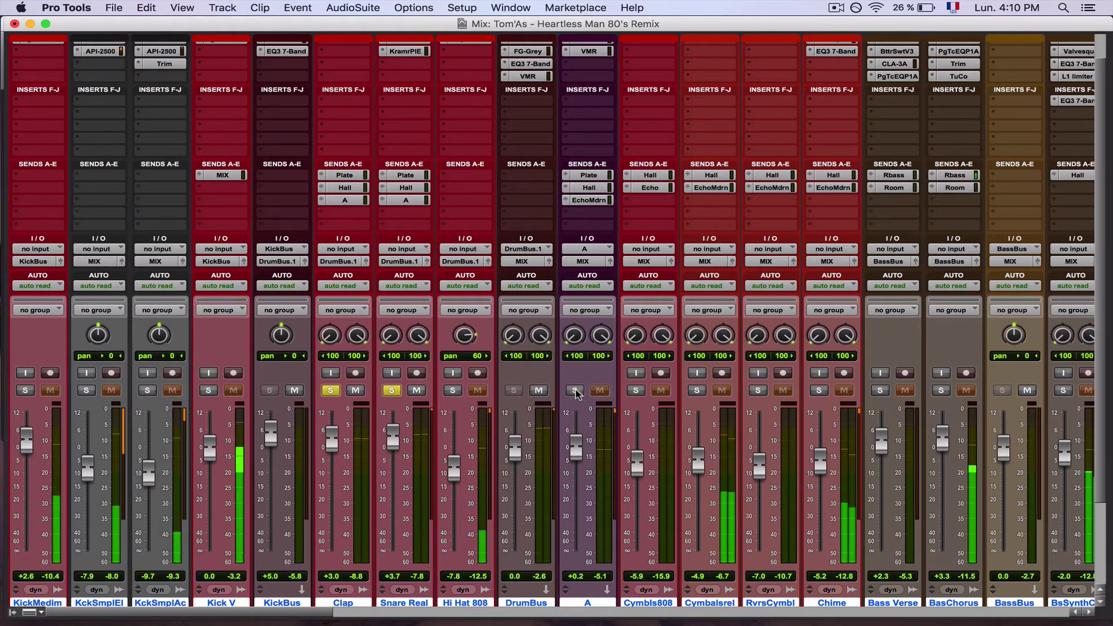
pyautogui.click(575, 390)
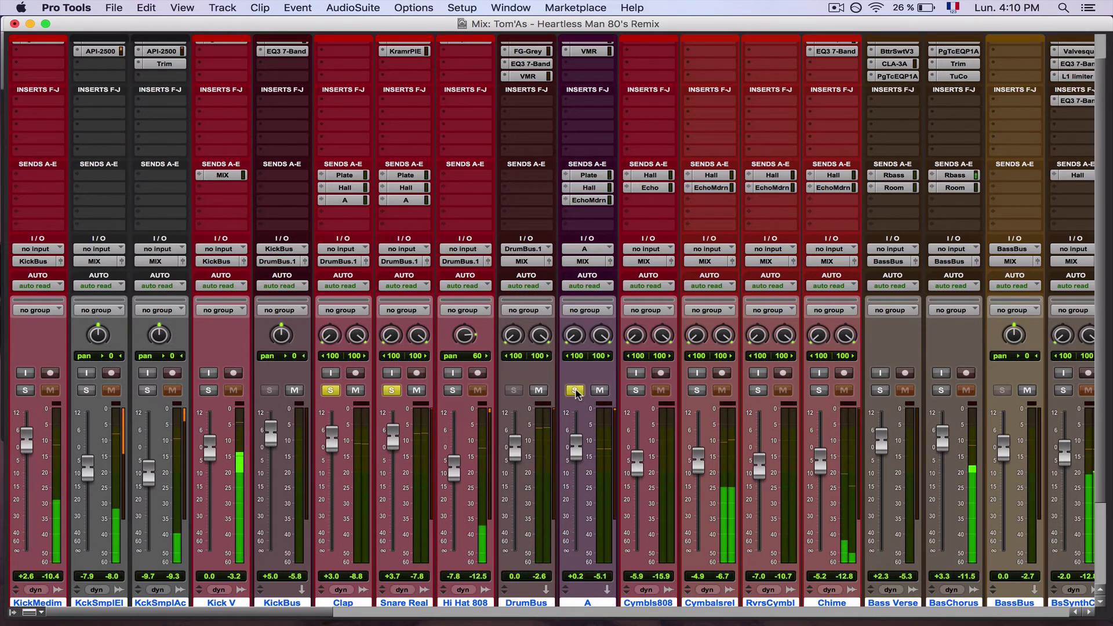
pyautogui.press('space')
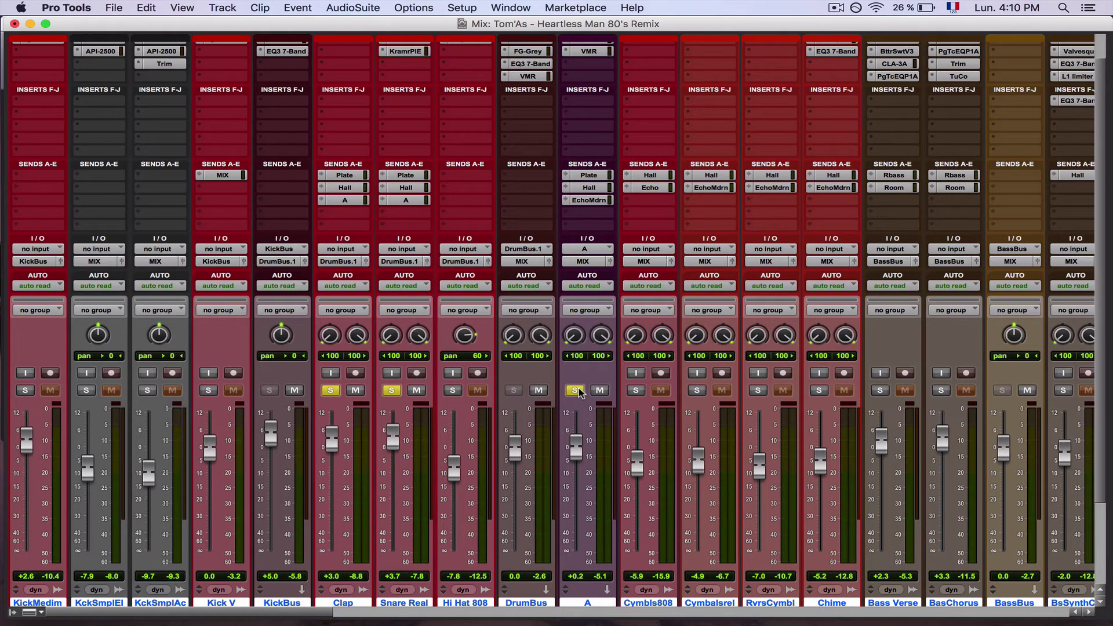
# Clear all solos and play the full mix with the A track muted and unmuted
pyautogui.keyDown('alt'); pyautogui.click(575, 391); pyautogui.keyUp('alt')
pyautogui.click(599, 391)
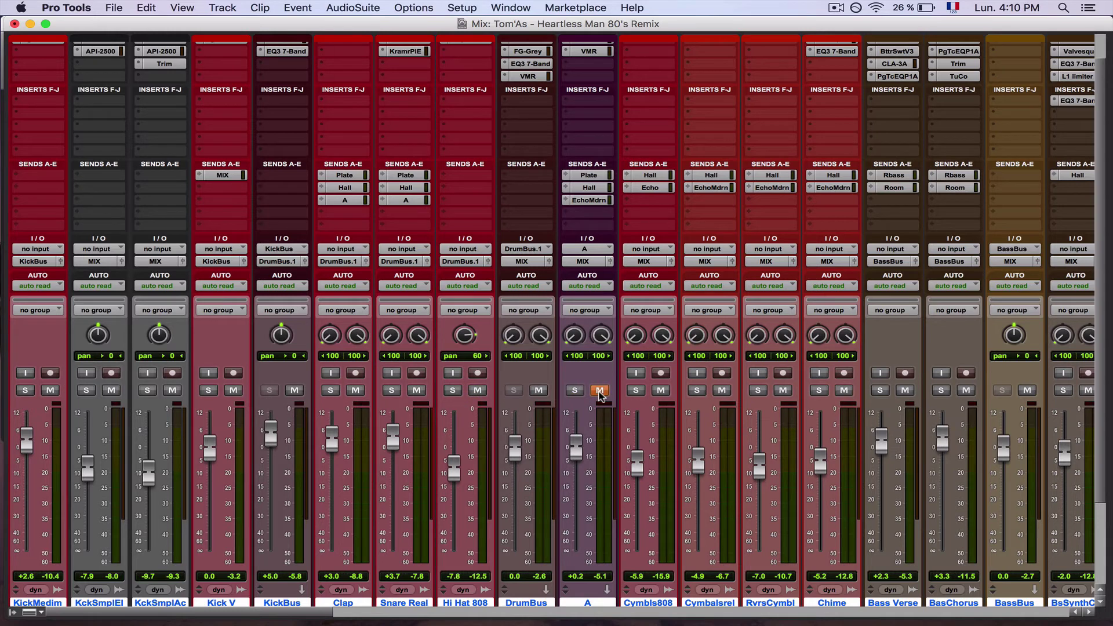
pyautogui.press('space')
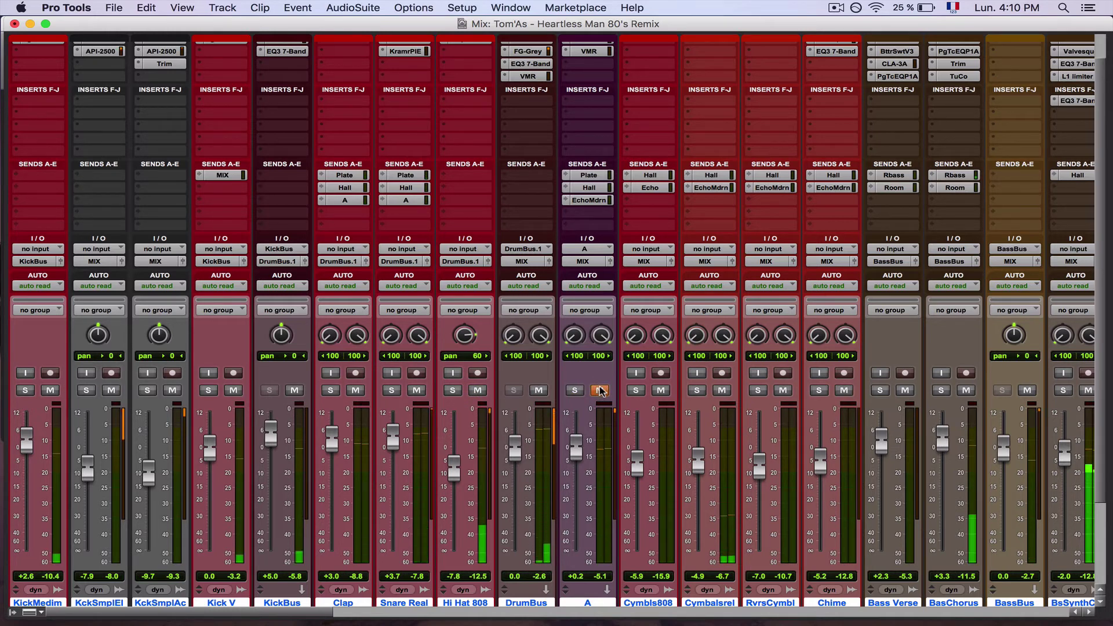
pyautogui.click(600, 390)
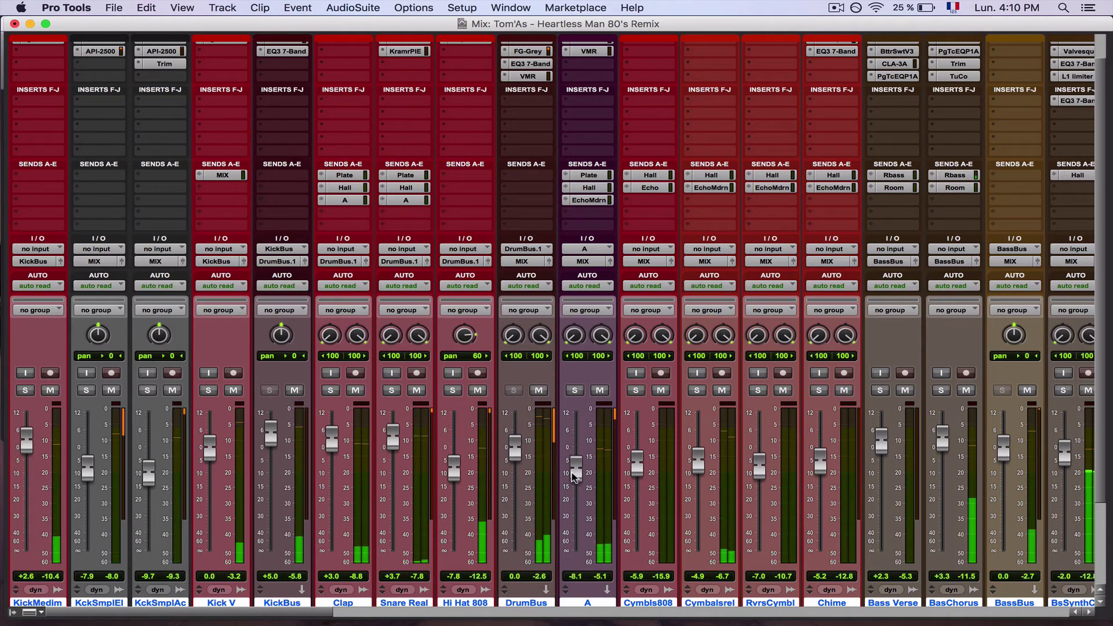
# Try the A track's volume at about -9.4 dB and about -8.1 dB, comparing the full mix with it muted and unmuted
pyautogui.moveTo(575, 455); pyautogui.dragTo(572, 478)
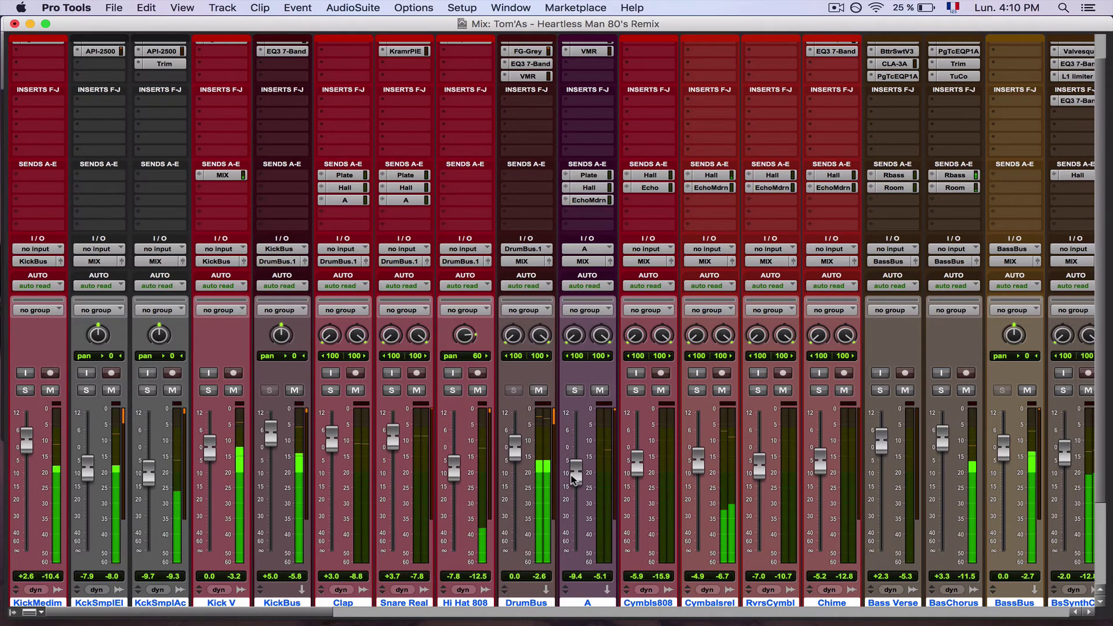
pyautogui.click(601, 391)
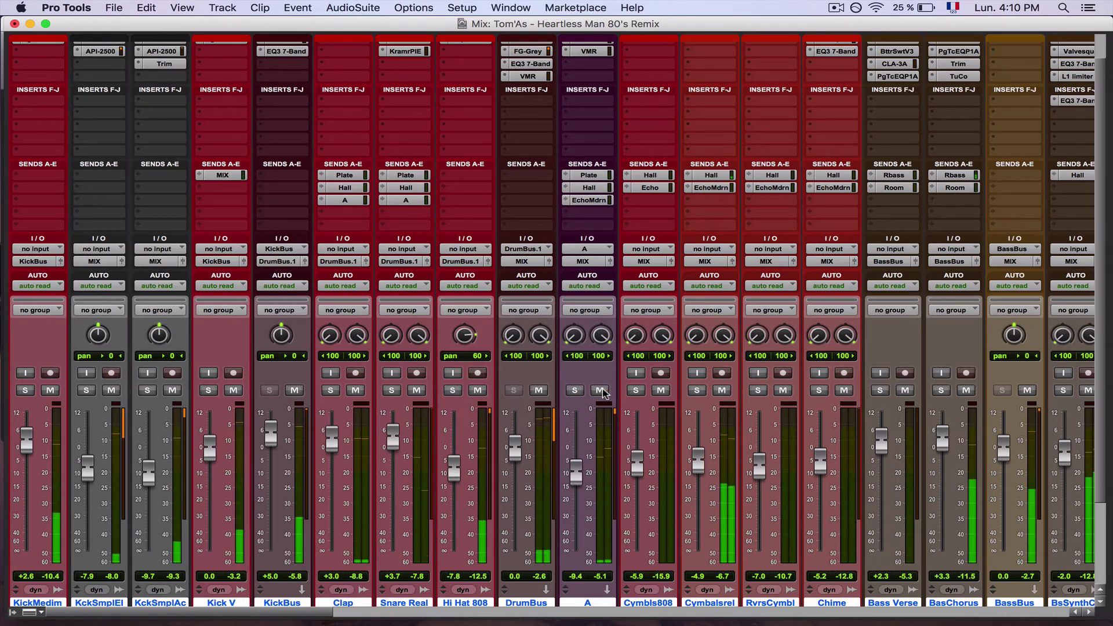
pyautogui.click(601, 391)
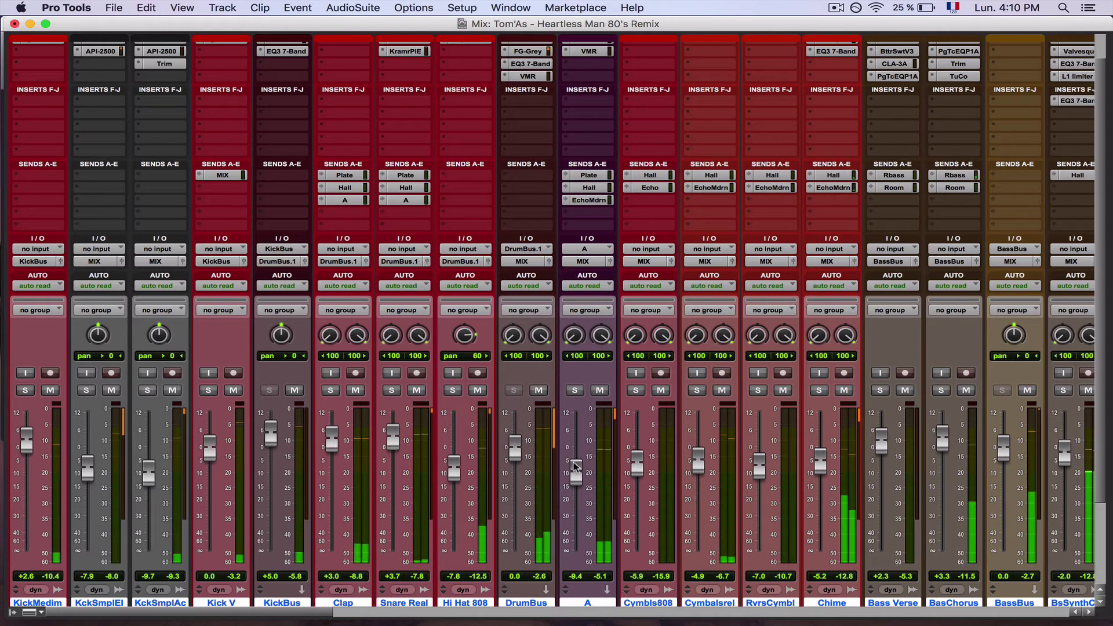
pyautogui.moveTo(576, 475); pyautogui.dragTo(576, 469)
pyautogui.click(601, 391)
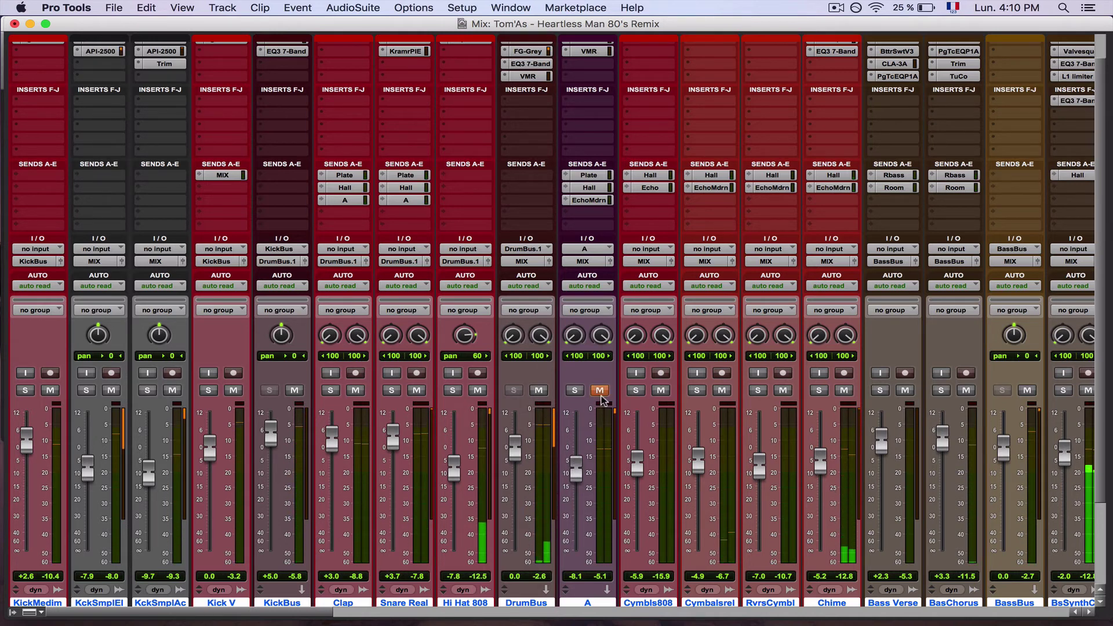
pyautogui.click(601, 391)
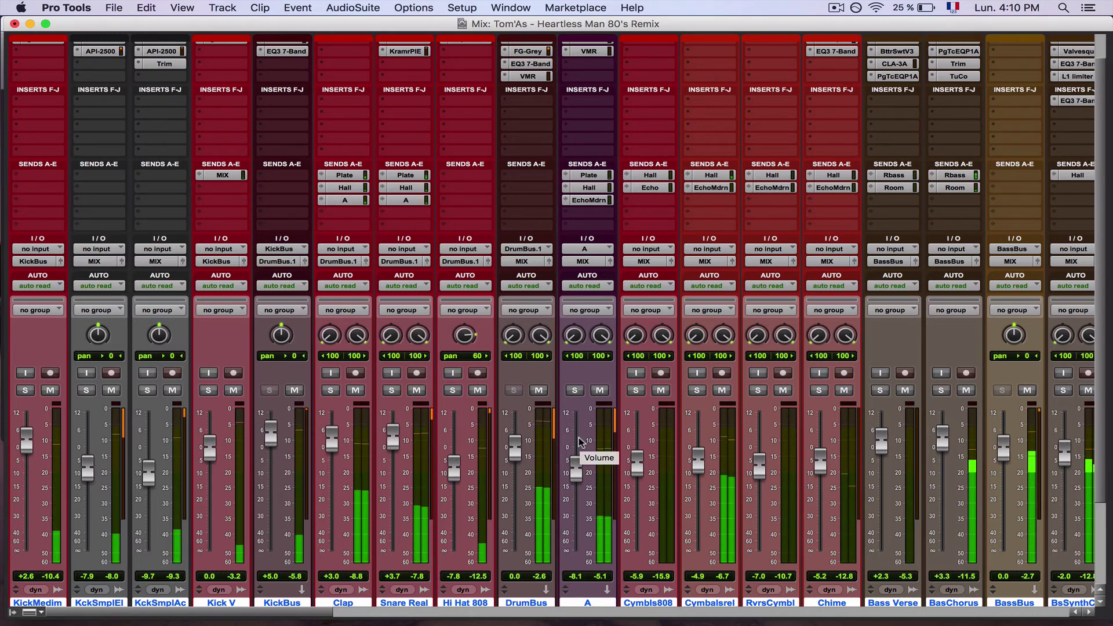
# Reset the A track's volume to 0 dB and lower it to about -8.4 dB in the mix
pyautogui.keyDown('alt'); pyautogui.click(576, 467); pyautogui.keyUp('alt')
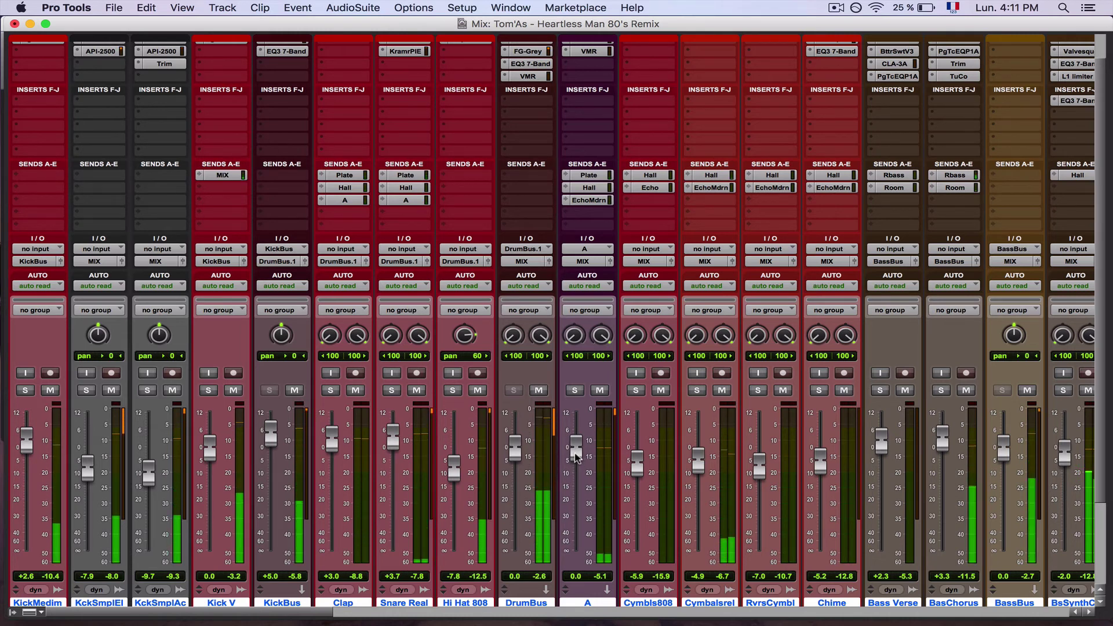
pyautogui.moveTo(577, 451); pyautogui.dragTo(576, 478)
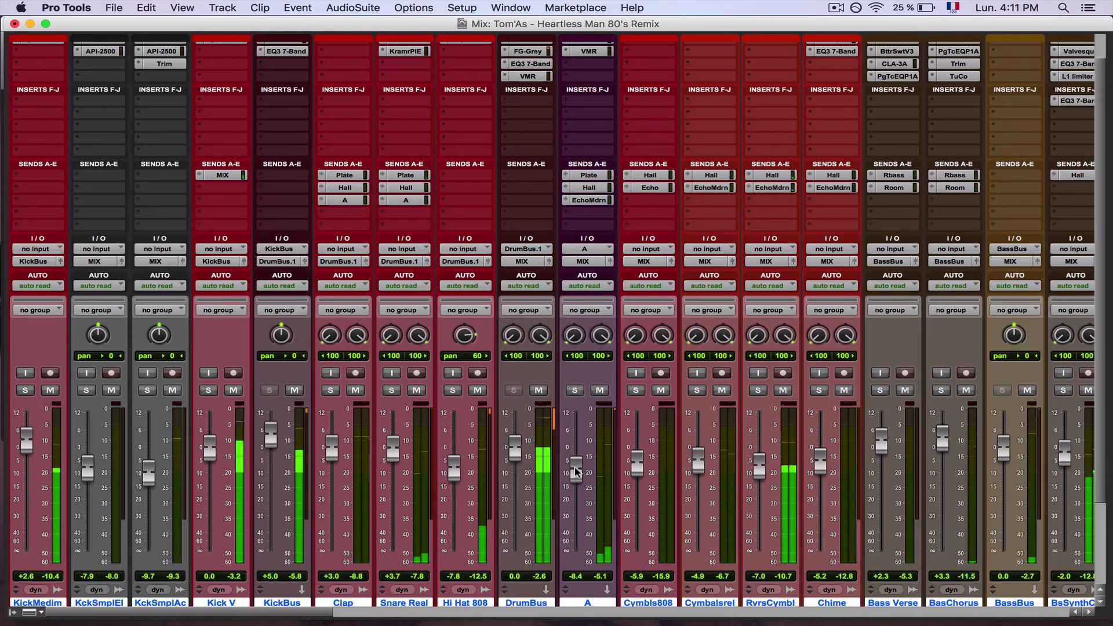
# Open the dbx-160, VMR and CLA-76 inserts of the A track together and spread out their windows
pyautogui.scroll(2, 610, 367)
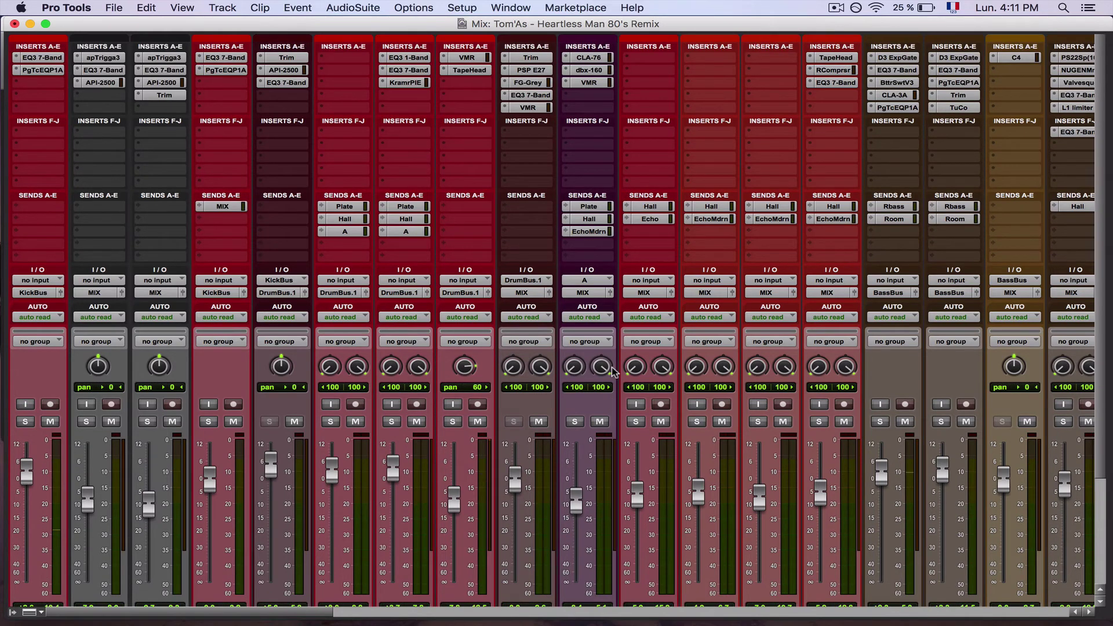
pyautogui.click(588, 70)
pyautogui.click(588, 82)
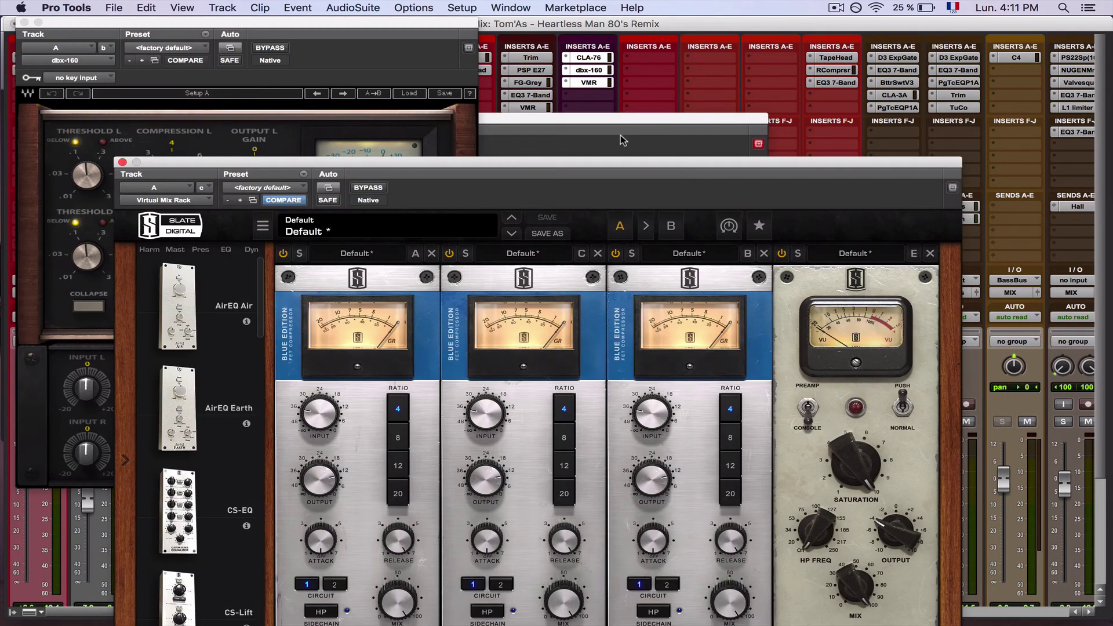
pyautogui.click(588, 57)
pyautogui.moveTo(616, 119); pyautogui.dragTo(996, 5)
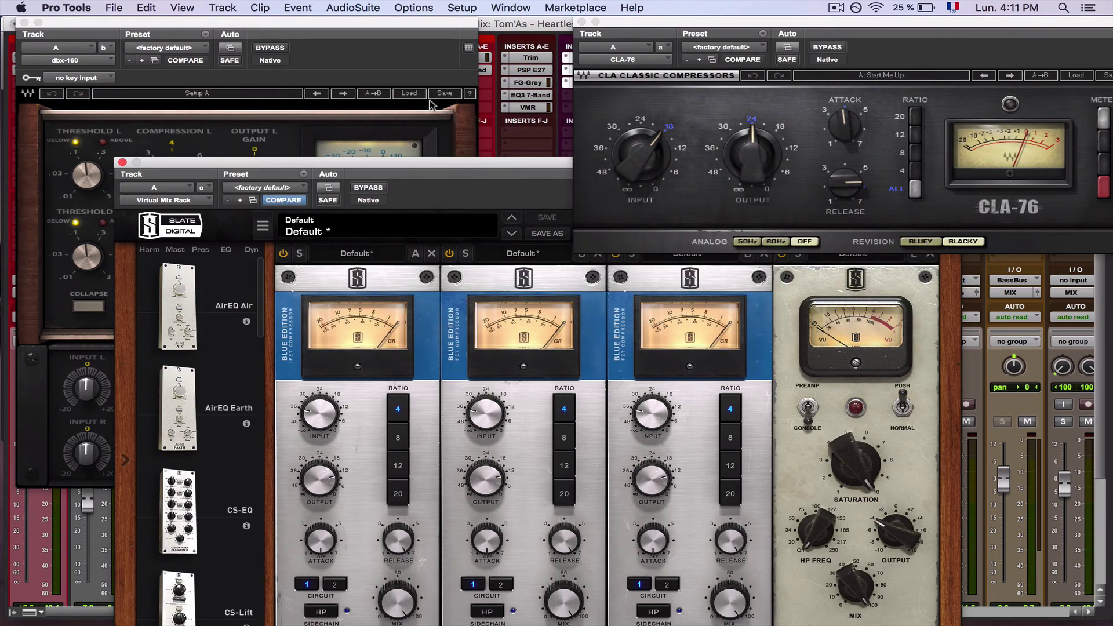
# Examine the dbx-160 and Virtual Mix Rack settings and close all three plug-in windows
pyautogui.click(415, 69)
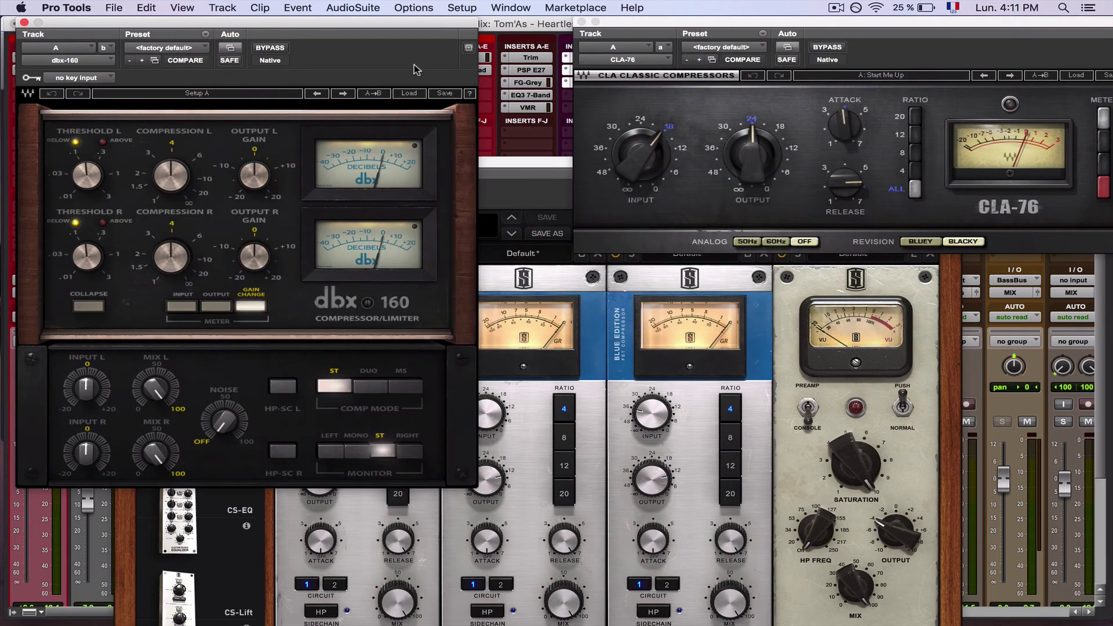
pyautogui.click(539, 181)
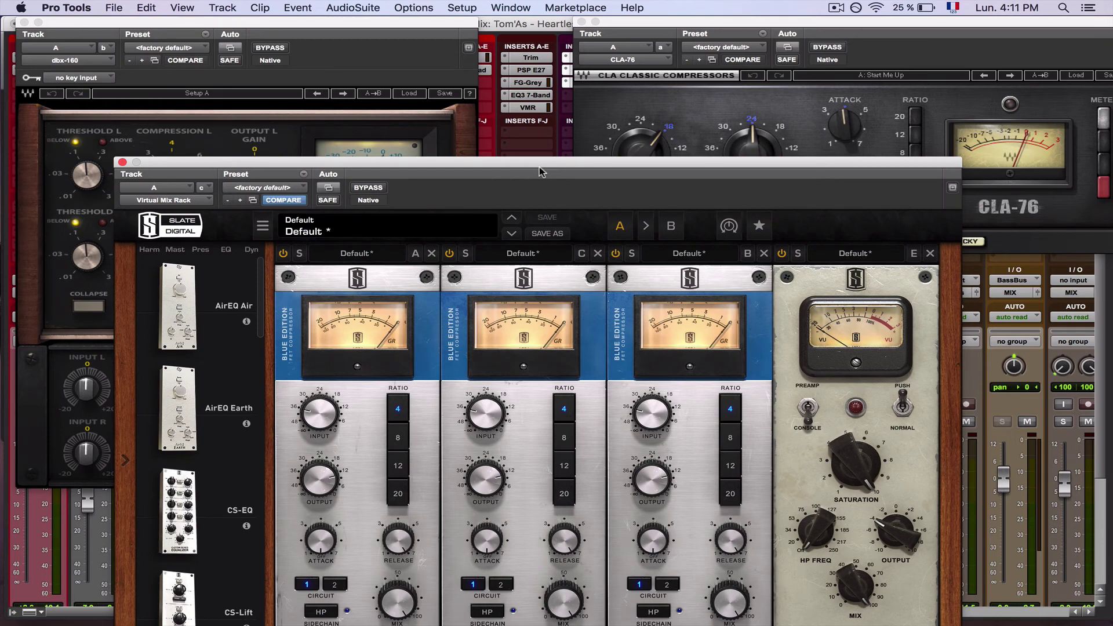
pyautogui.click(122, 162)
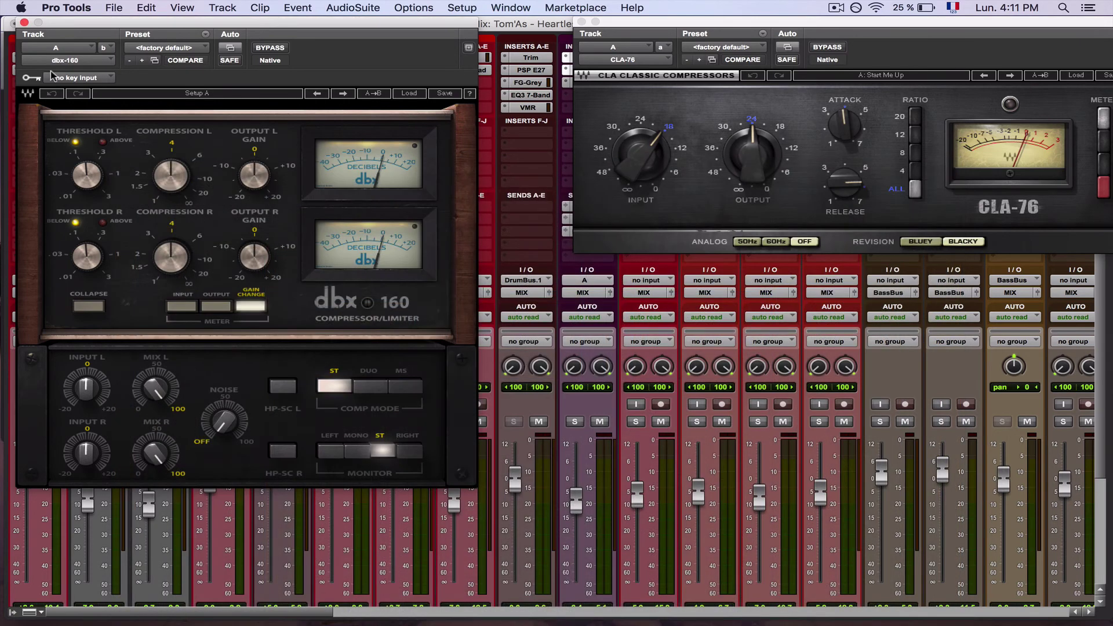
pyautogui.click(24, 23)
pyautogui.click(582, 22)
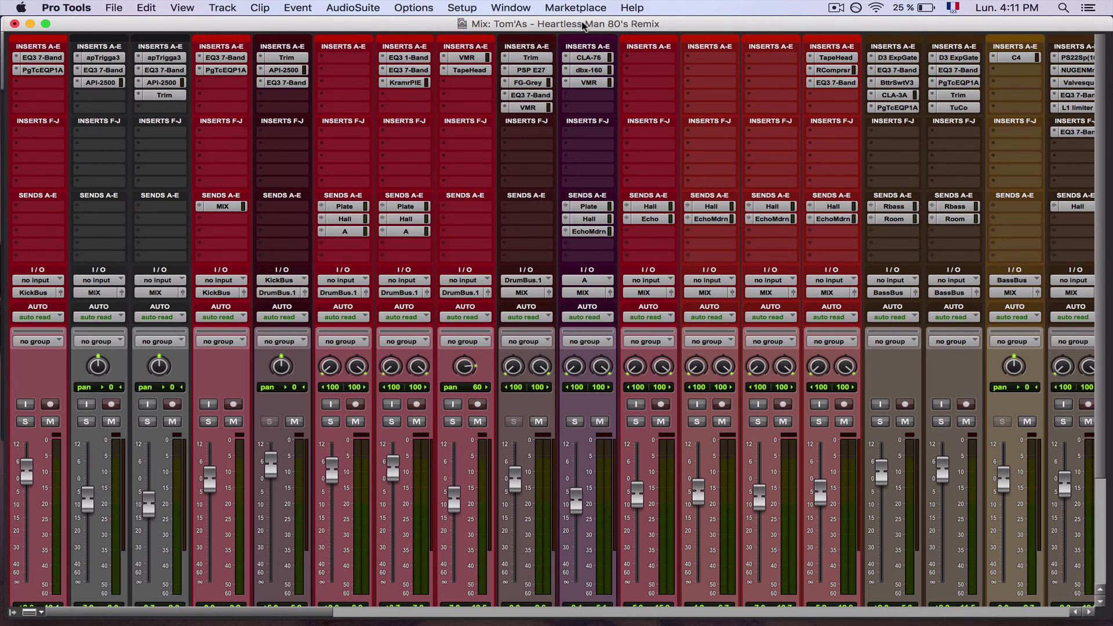
# Reopen the A track's Virtual Mix Rack, browse its module list down to VCC MixBuss and close it
pyautogui.click(589, 85)
pyautogui.moveTo(599, 52); pyautogui.dragTo(545, 52)
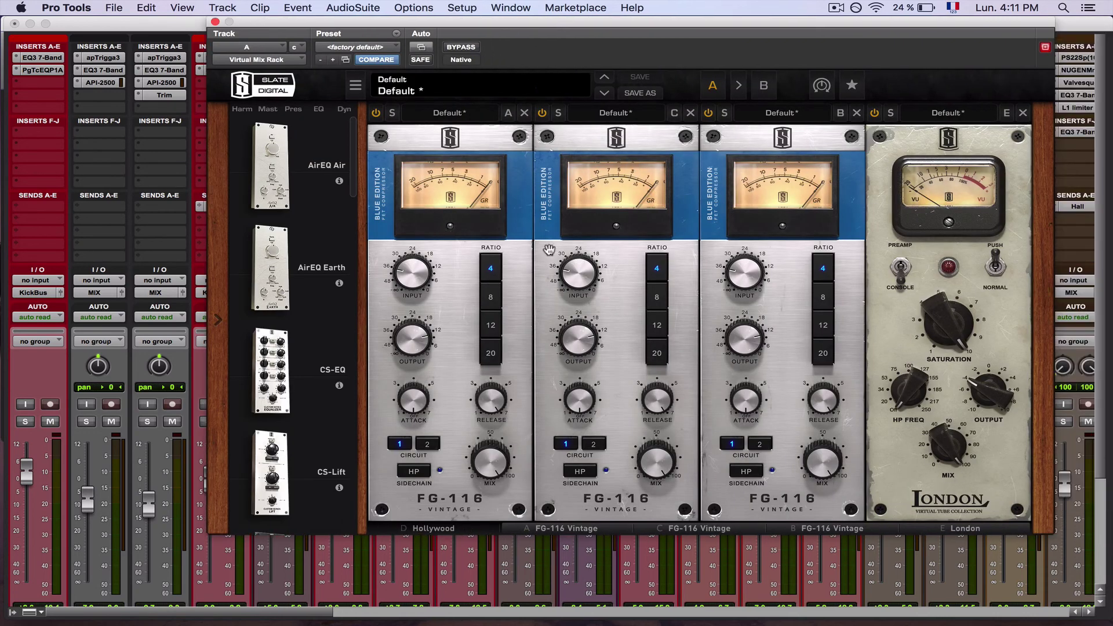
pyautogui.scroll(-15, 275, 404)
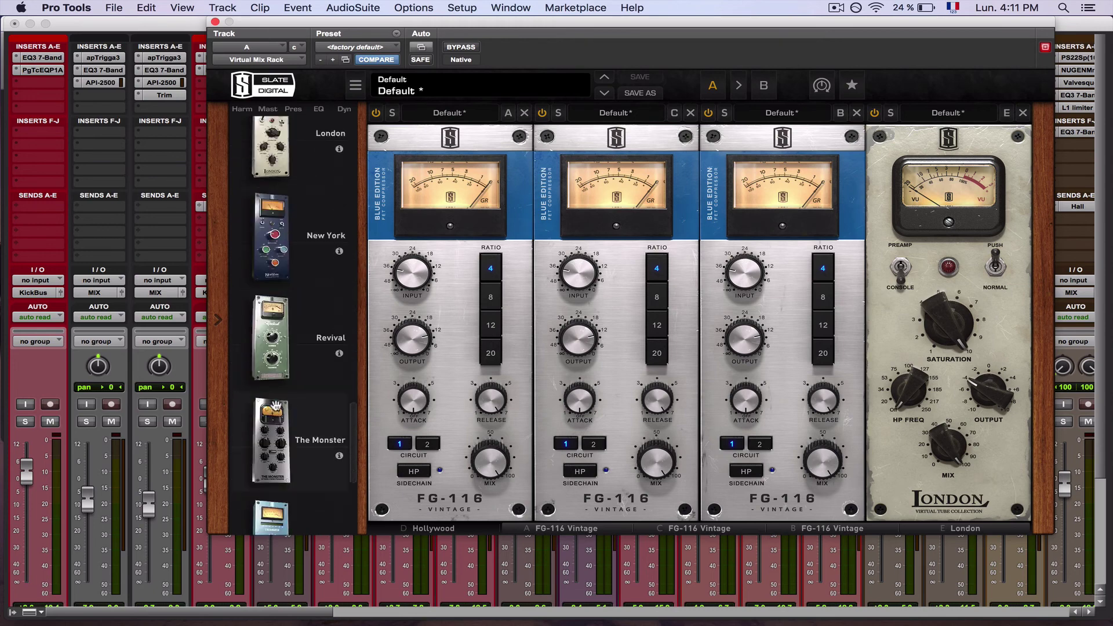
pyautogui.scroll(-2, 301, 441)
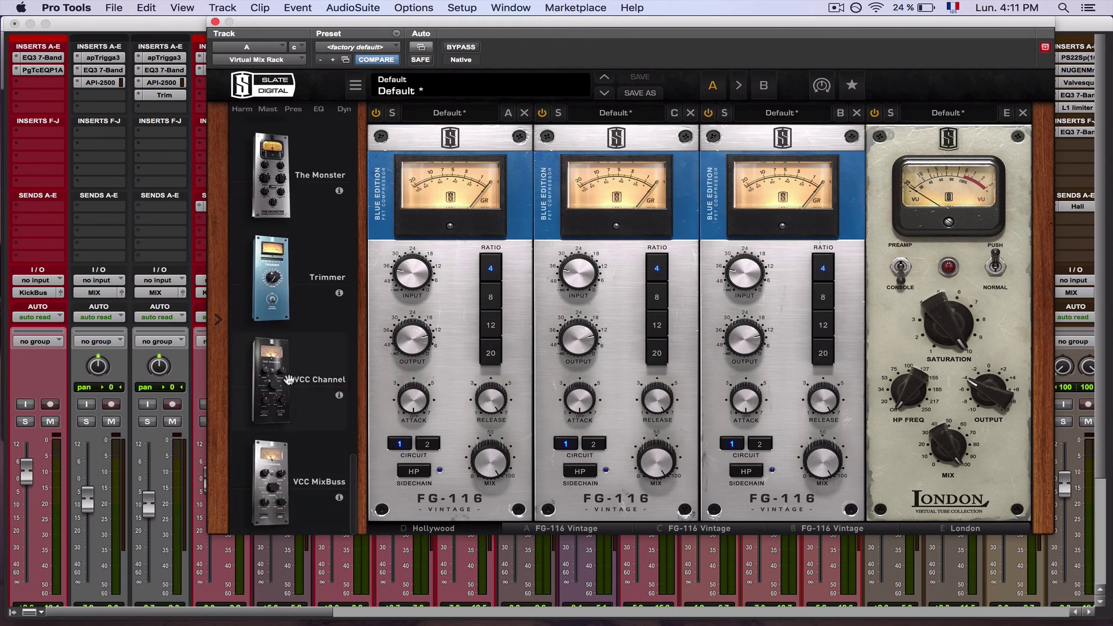
pyautogui.click(215, 22)
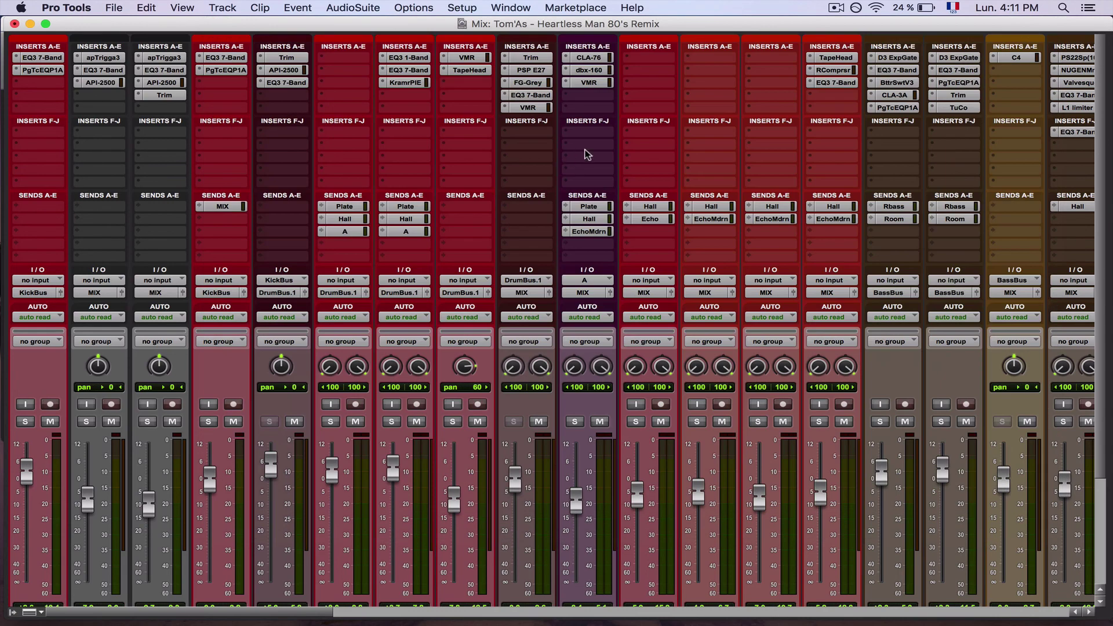